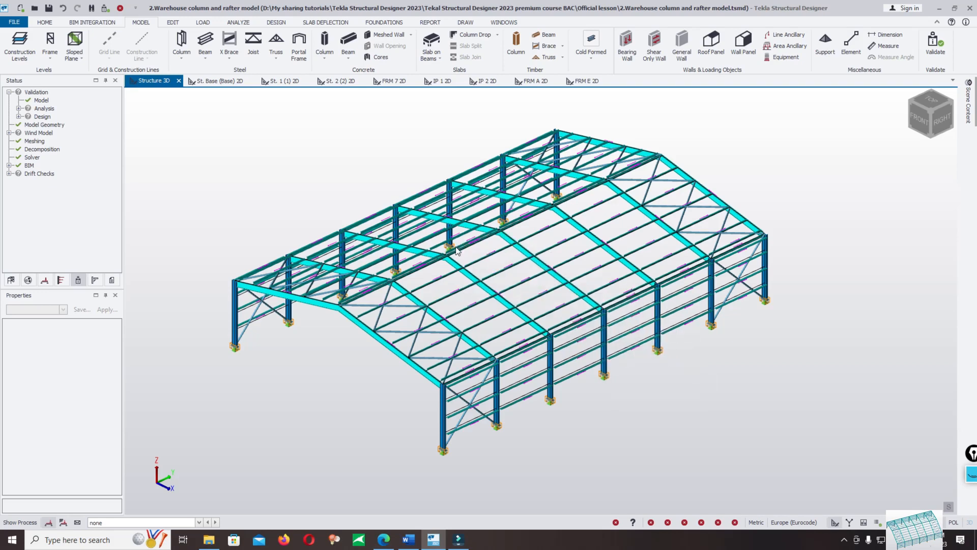
Start creating a steel X brace in the 3D structure view
scroll(496, 299, up, 2)
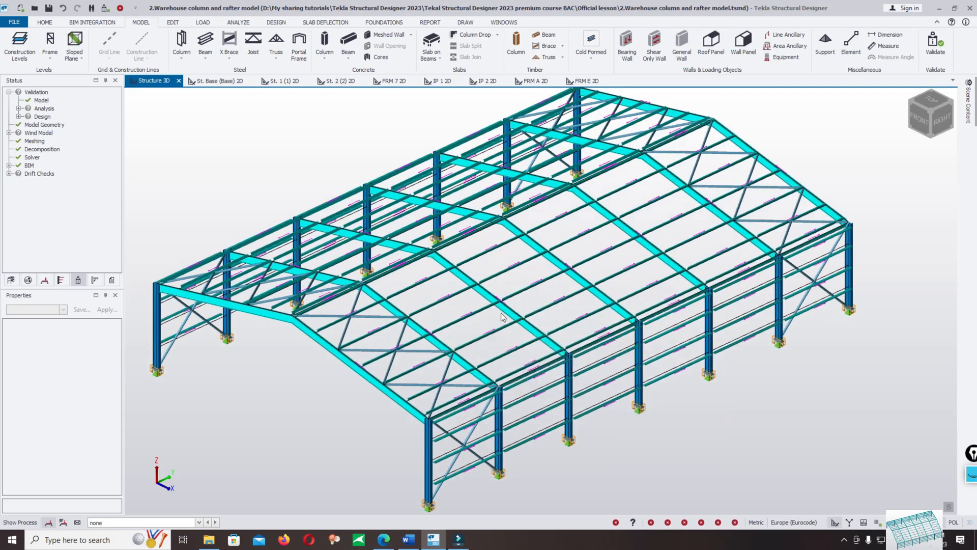
scroll(560, 316, down, 2)
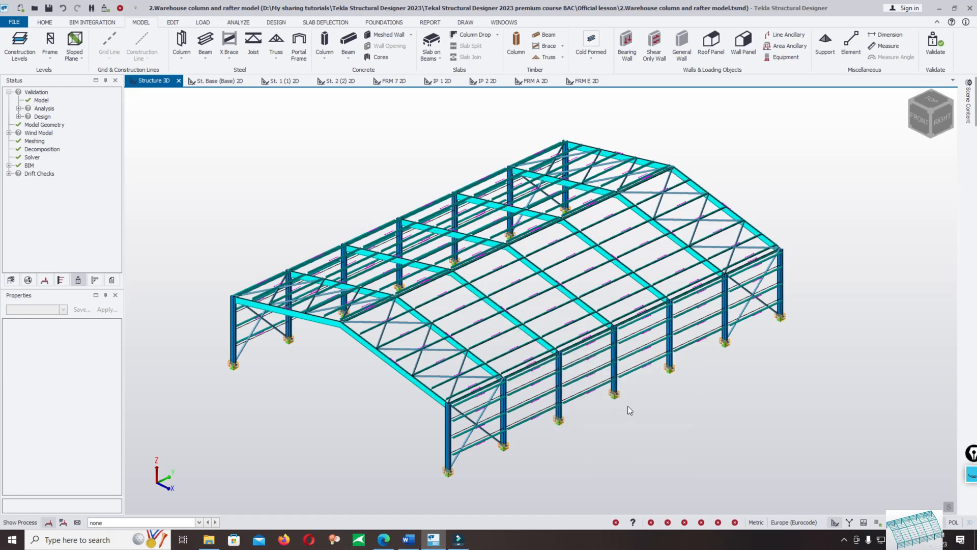
click(234, 59)
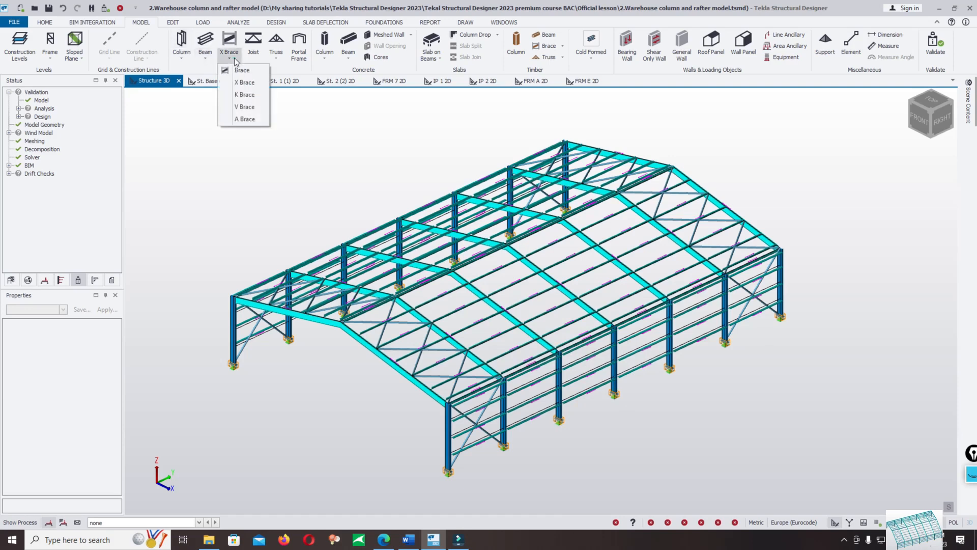
click(249, 83)
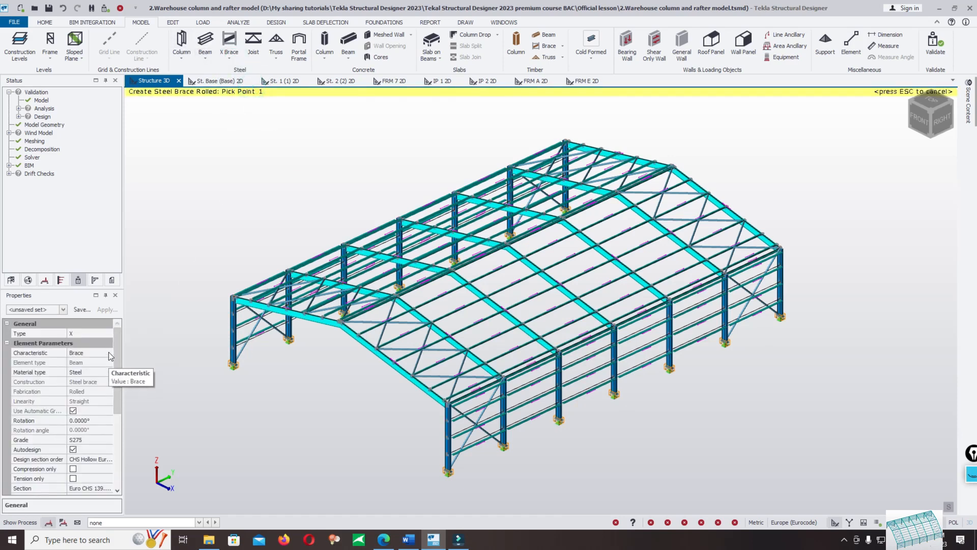
scroll(117, 385, down, 2)
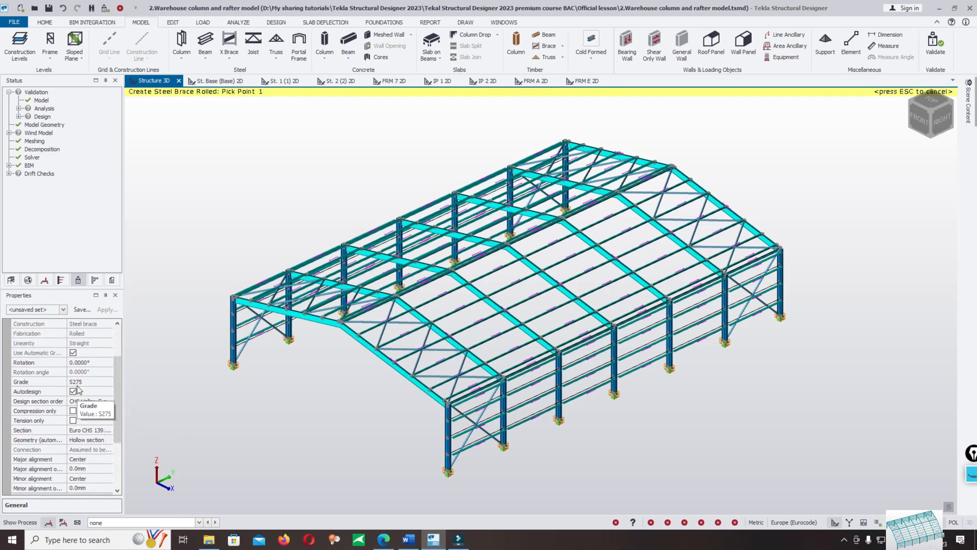
click(102, 401)
click(109, 402)
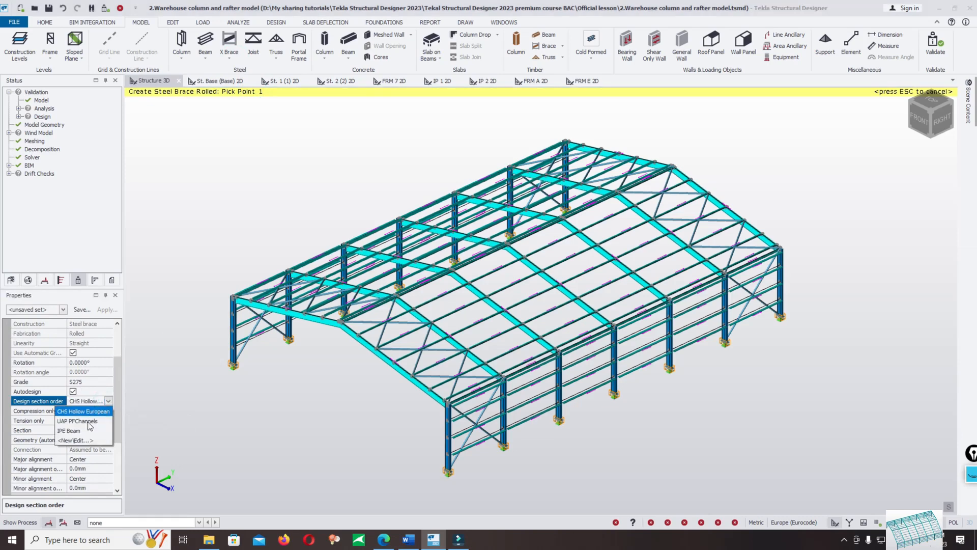
click(88, 442)
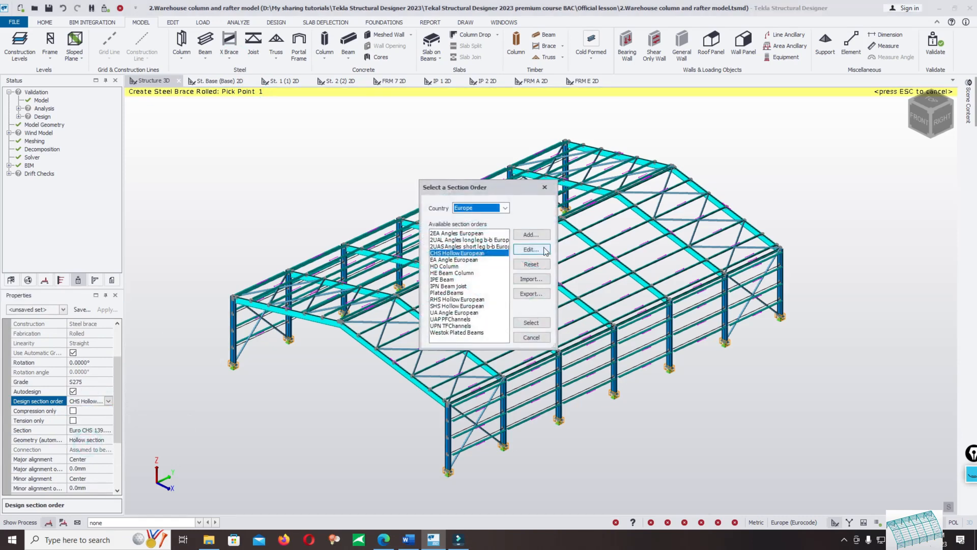
click(476, 209)
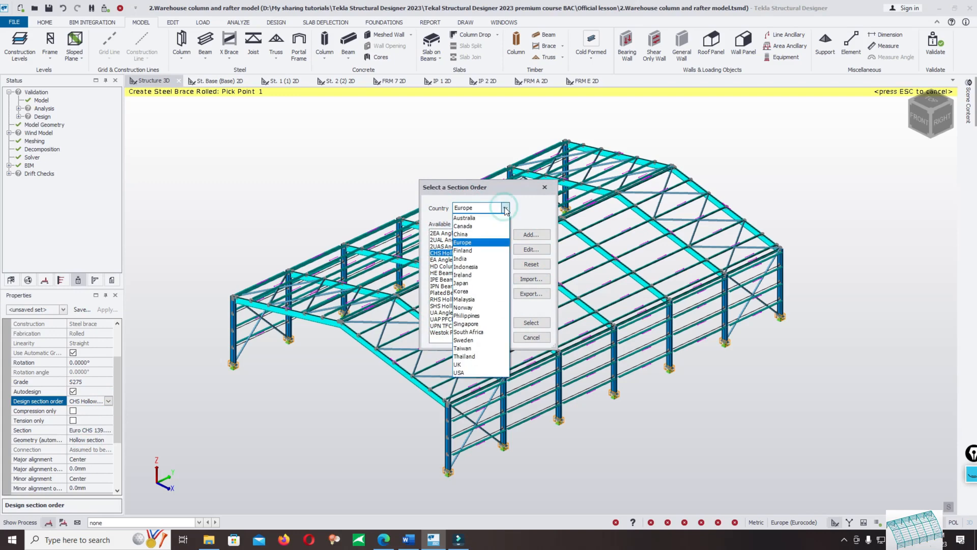
click(478, 364)
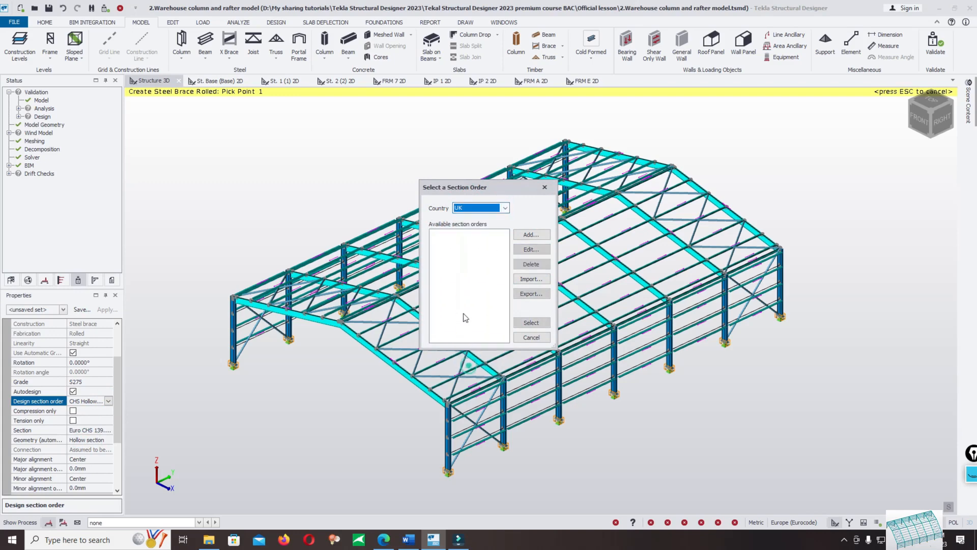
click(545, 187)
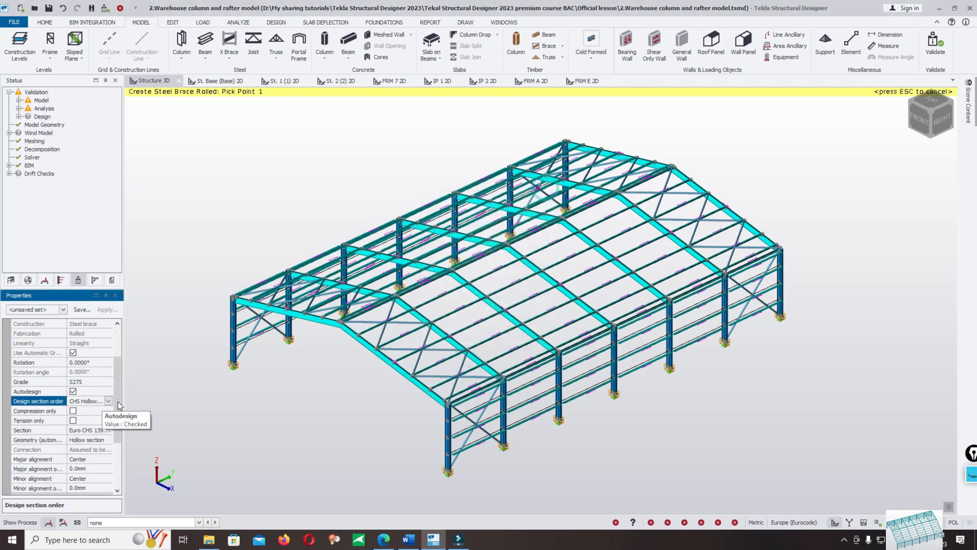
drag(119, 405, 116, 417)
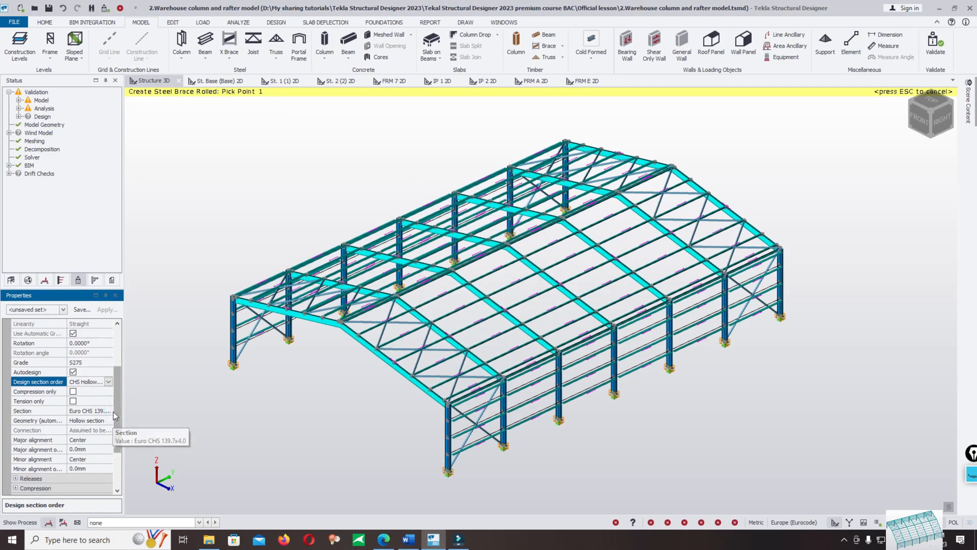
click(96, 411)
click(108, 411)
click(92, 421)
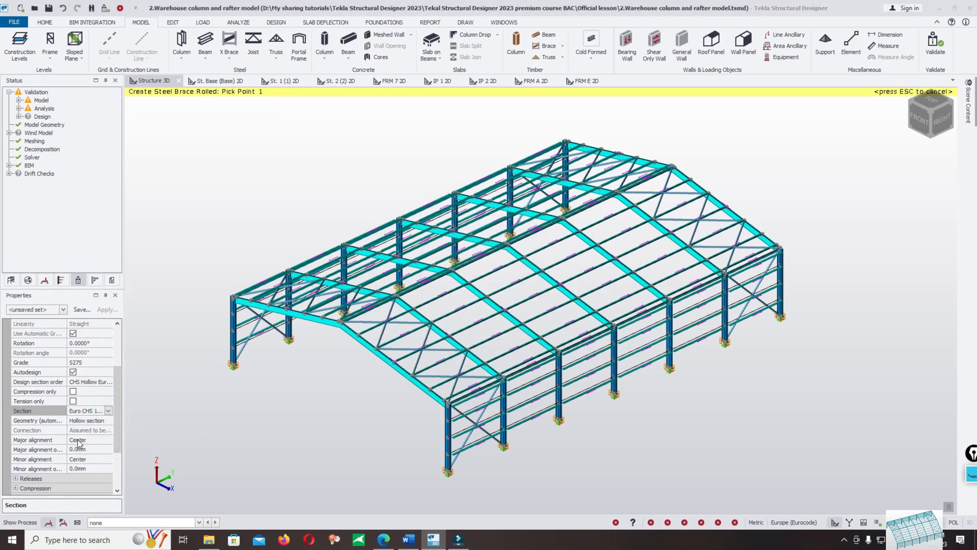
click(85, 439)
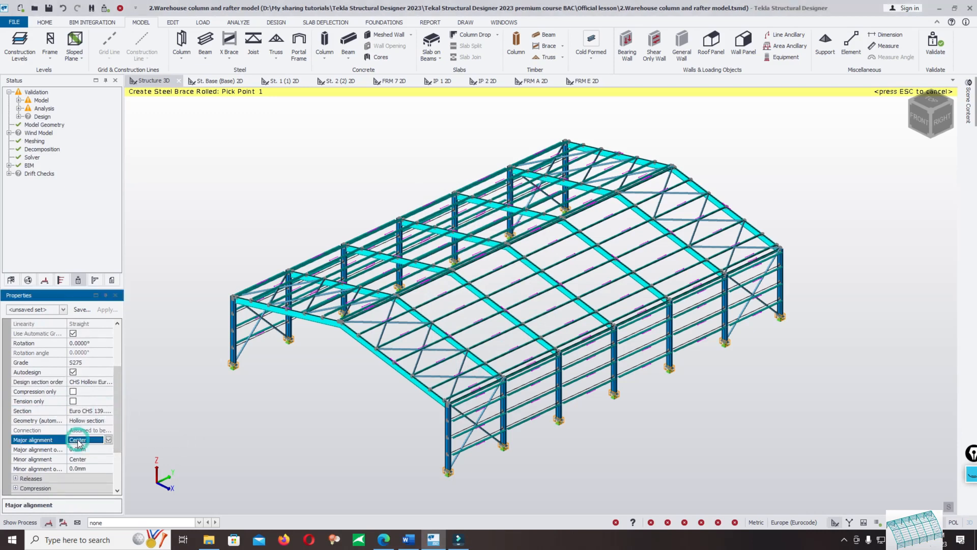
Set the X brace's section to Rod 20.6 from the USA section library
click(105, 411)
click(107, 410)
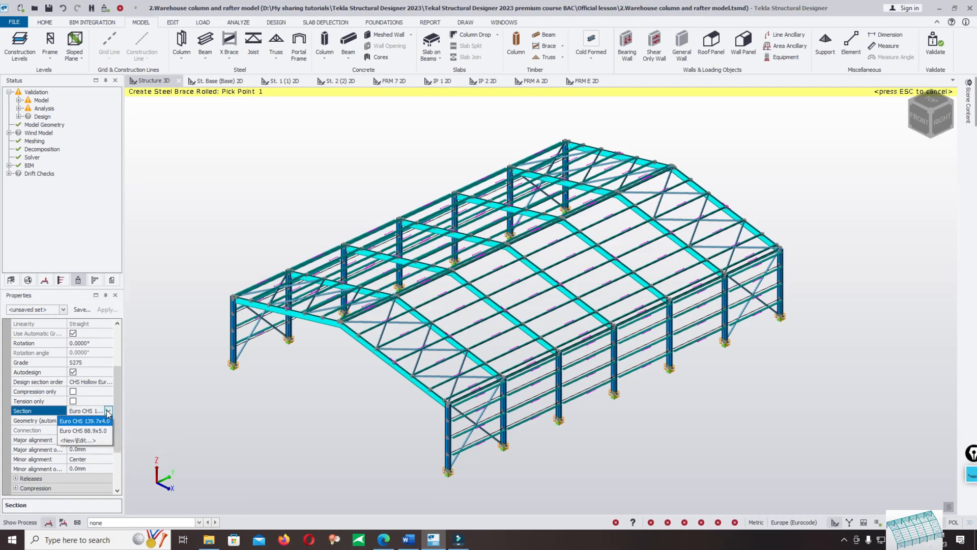
click(79, 439)
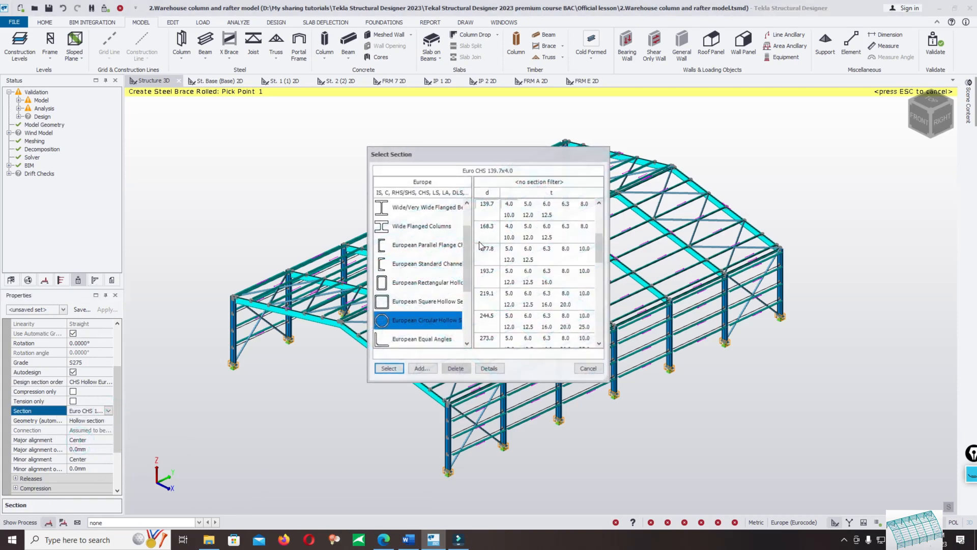
scroll(469, 260, down, 2)
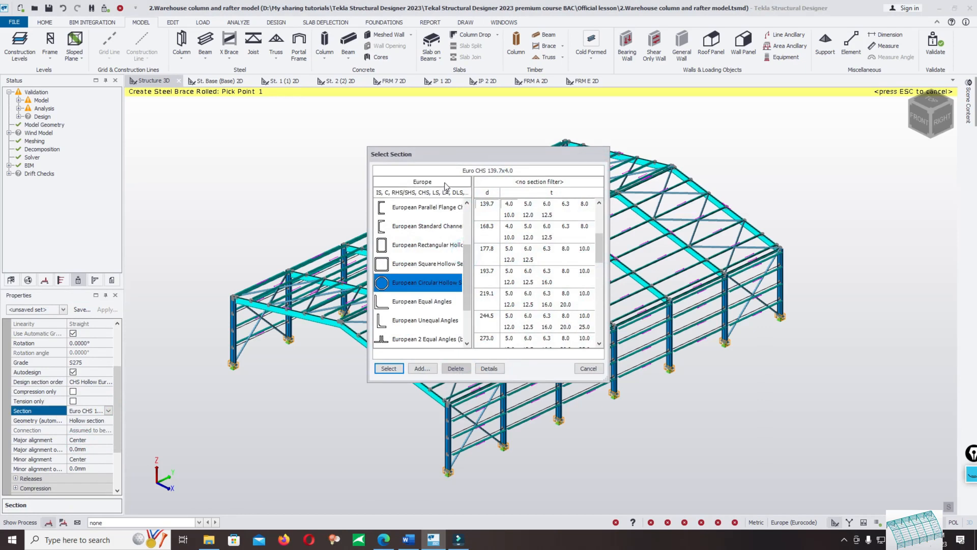
click(444, 181)
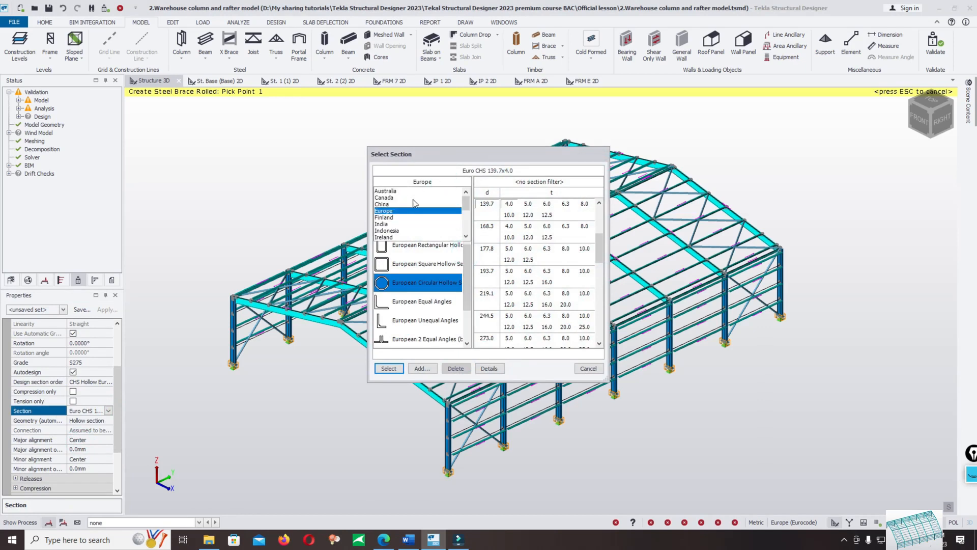
drag(466, 202, 463, 229)
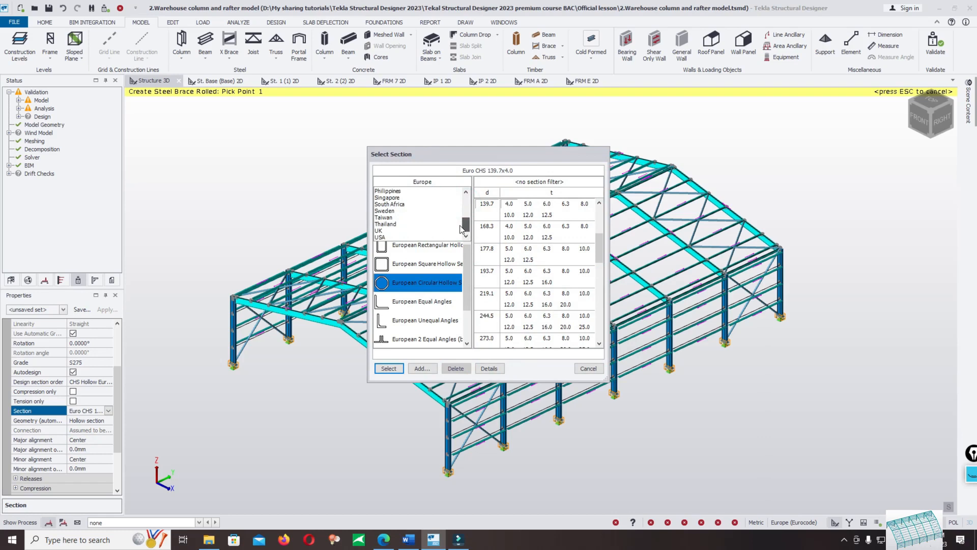
click(380, 237)
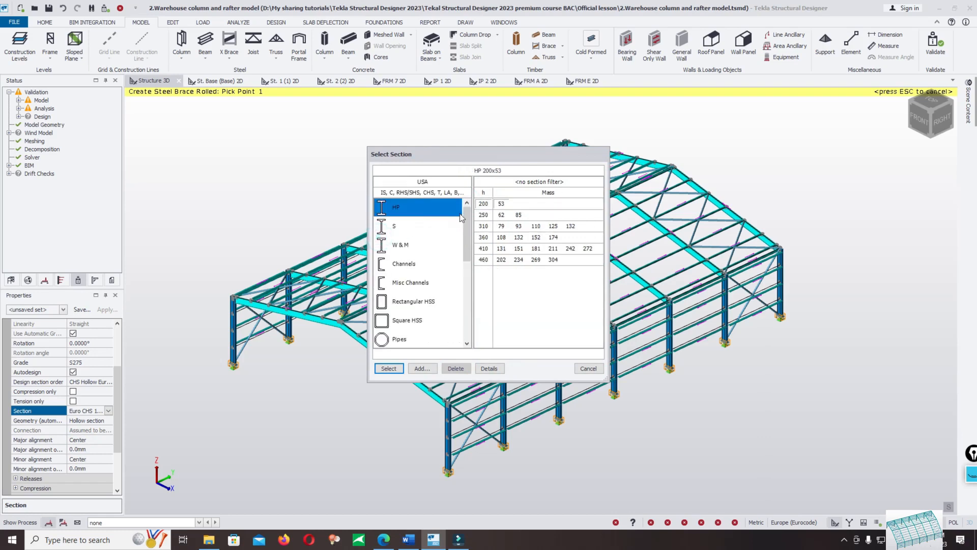
drag(465, 217, 446, 320)
click(420, 321)
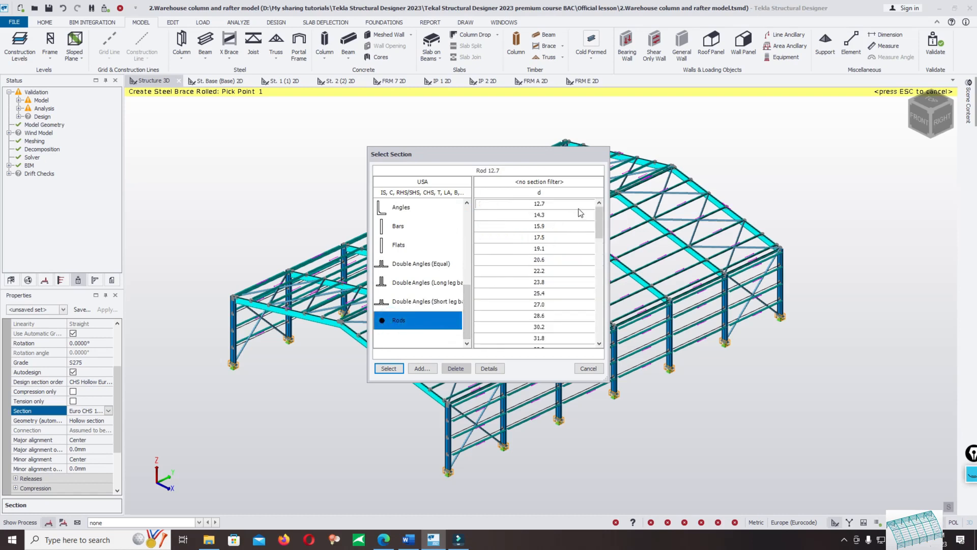
click(547, 259)
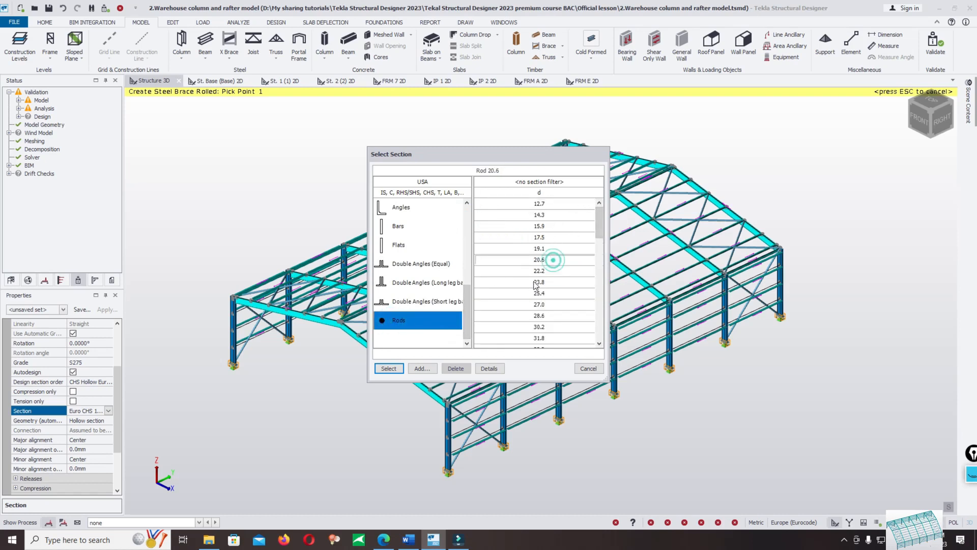
click(388, 368)
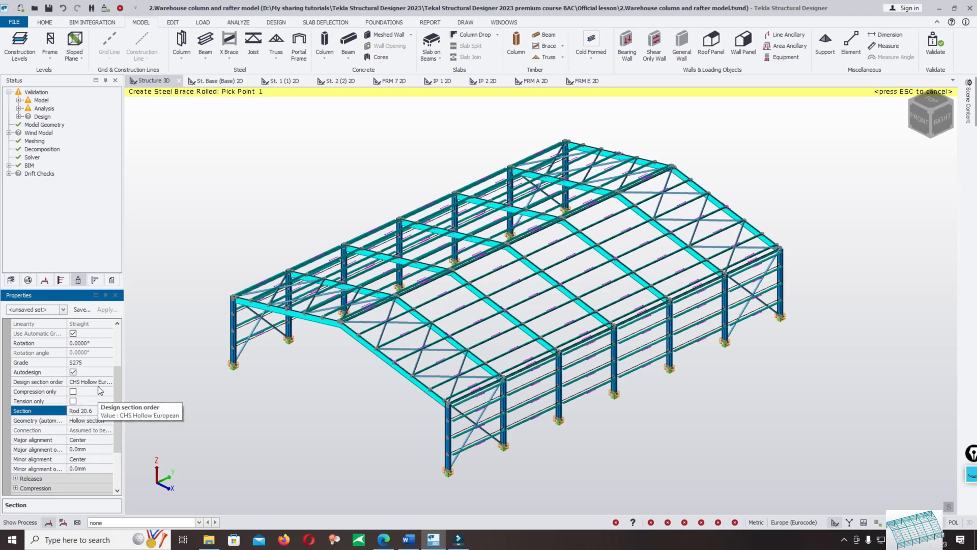
Set the X brace's design section order to the USA Rod order
click(99, 382)
click(109, 382)
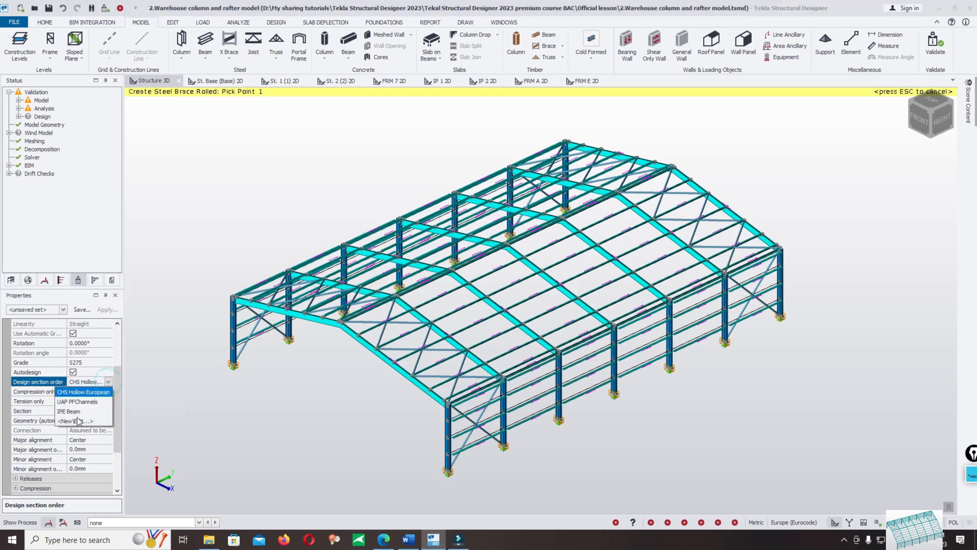
click(77, 421)
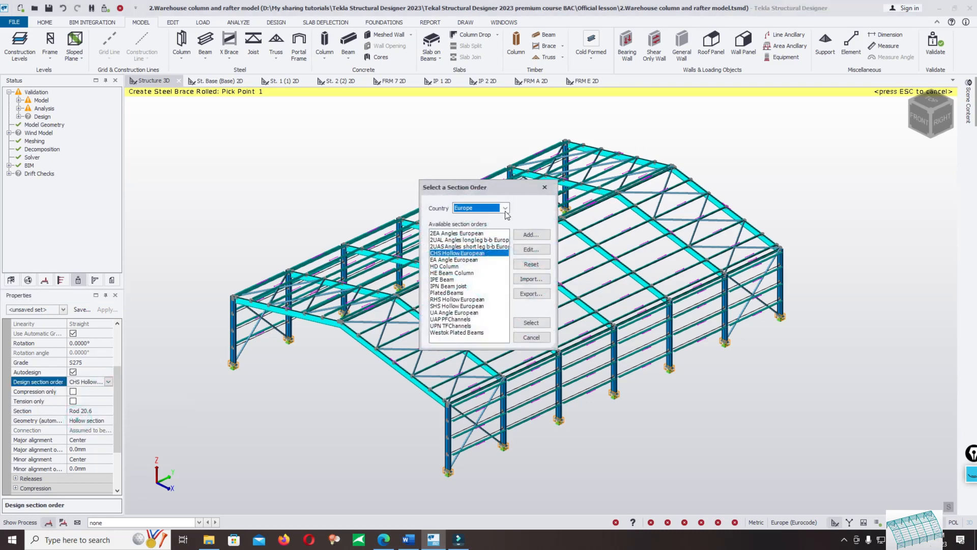
click(506, 208)
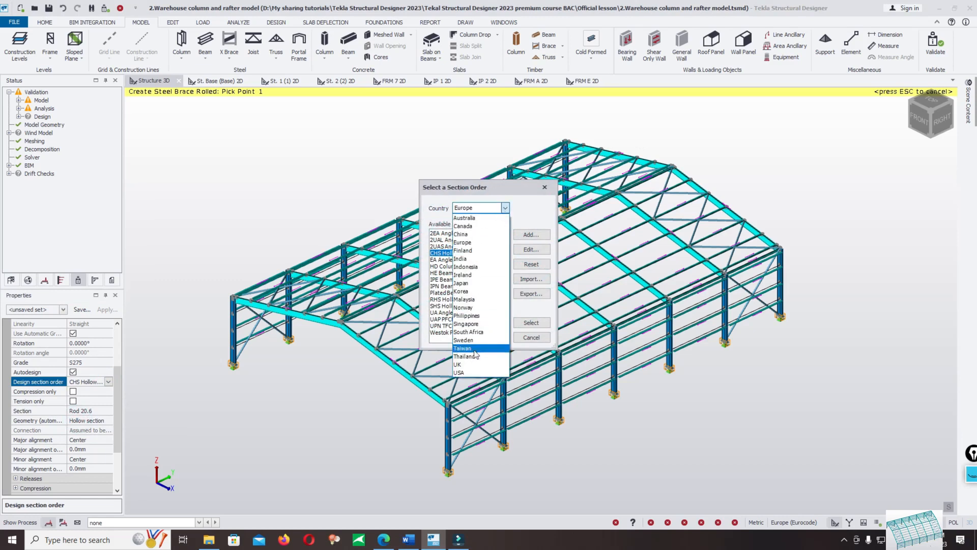
click(466, 372)
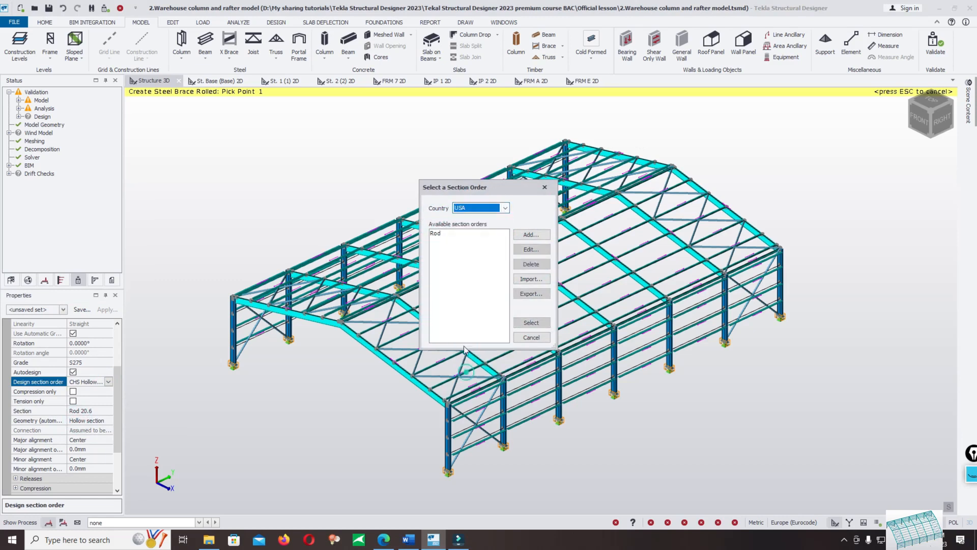
click(450, 235)
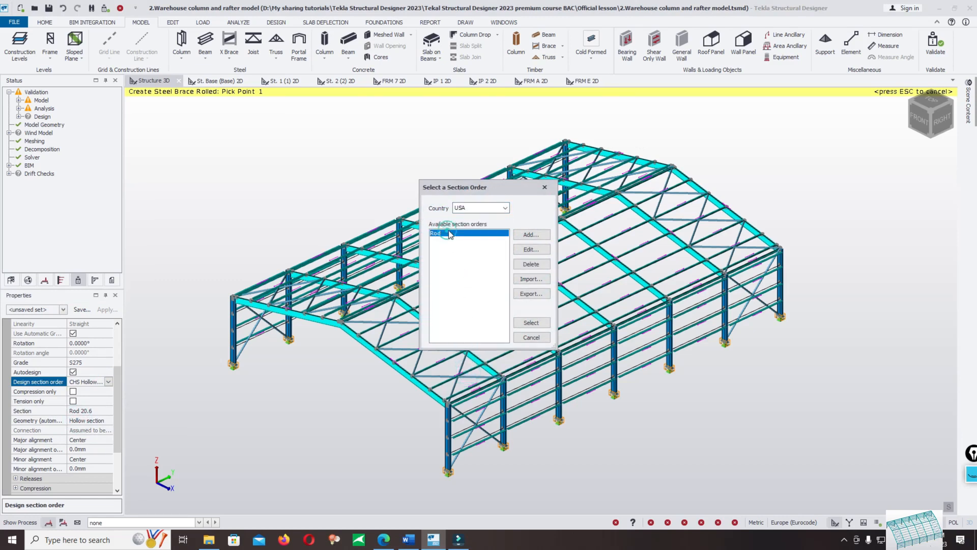
click(531, 322)
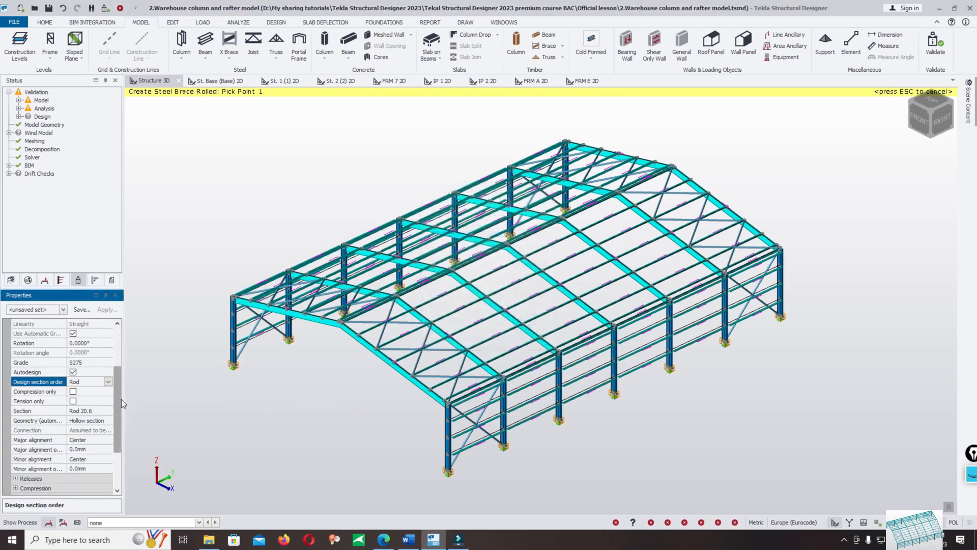
Expand the brace's compression settings and make the X brace tension only
drag(117, 400, 114, 429)
click(16, 439)
scroll(97, 406, up, 2)
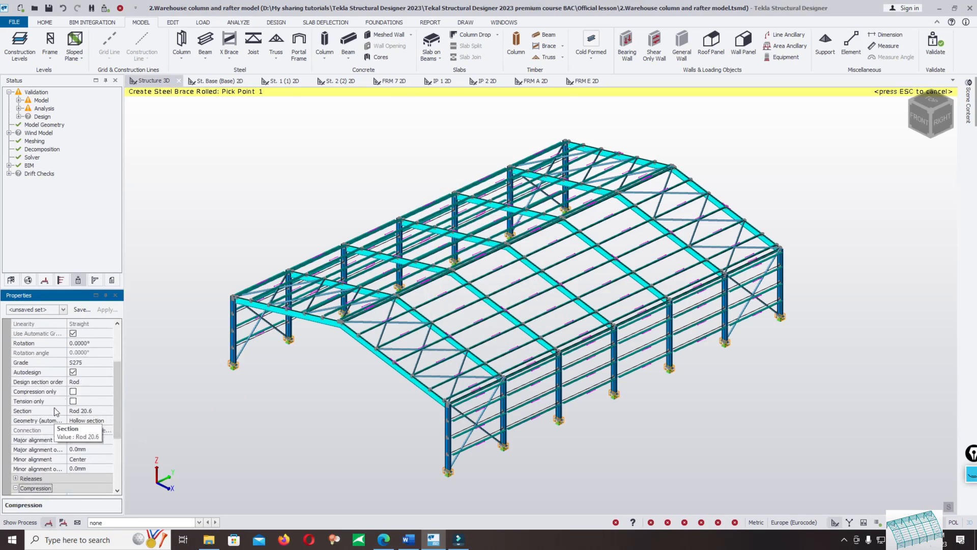
click(73, 401)
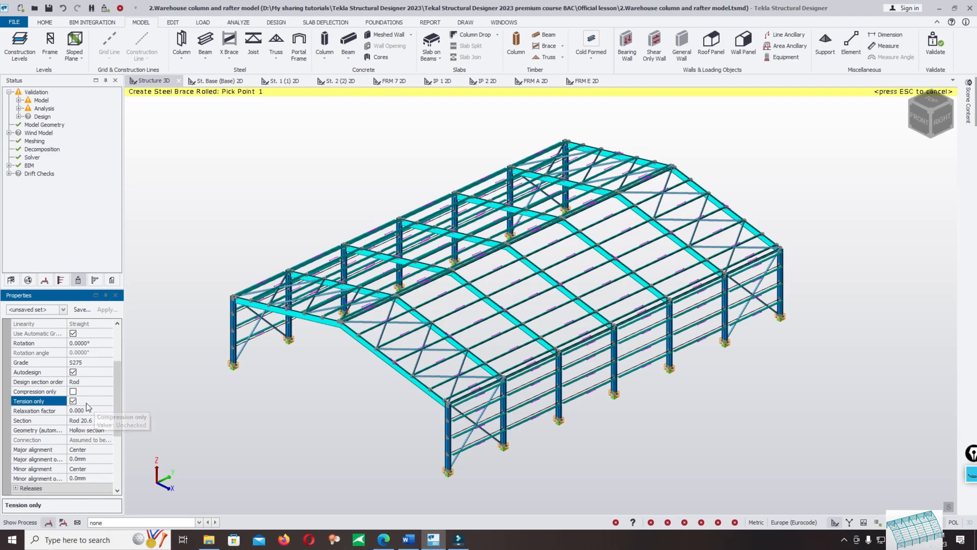
click(73, 391)
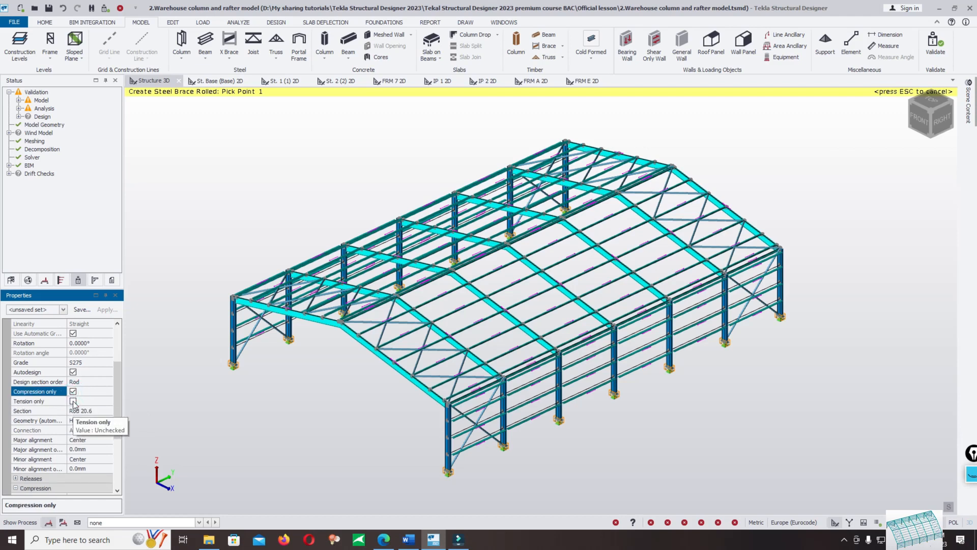
click(73, 401)
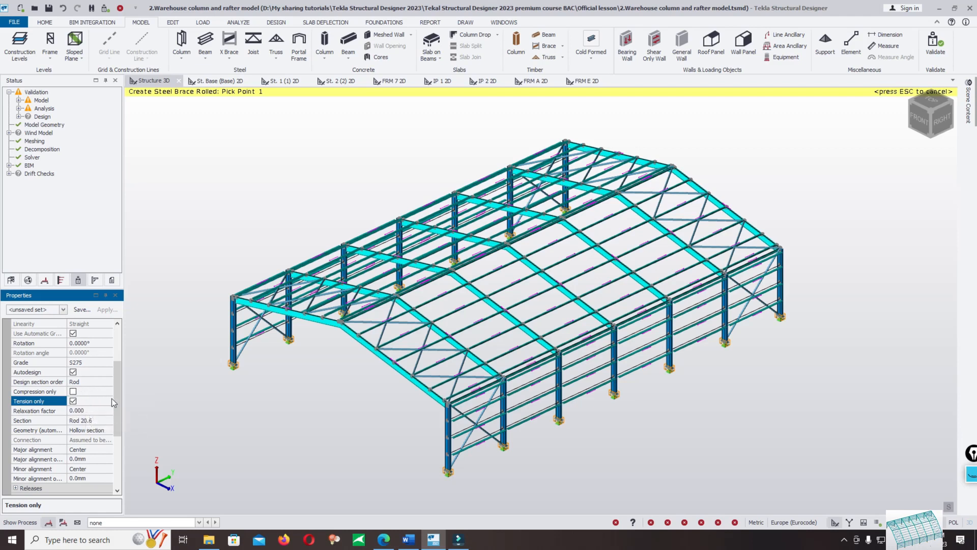
scroll(115, 401, up, 1)
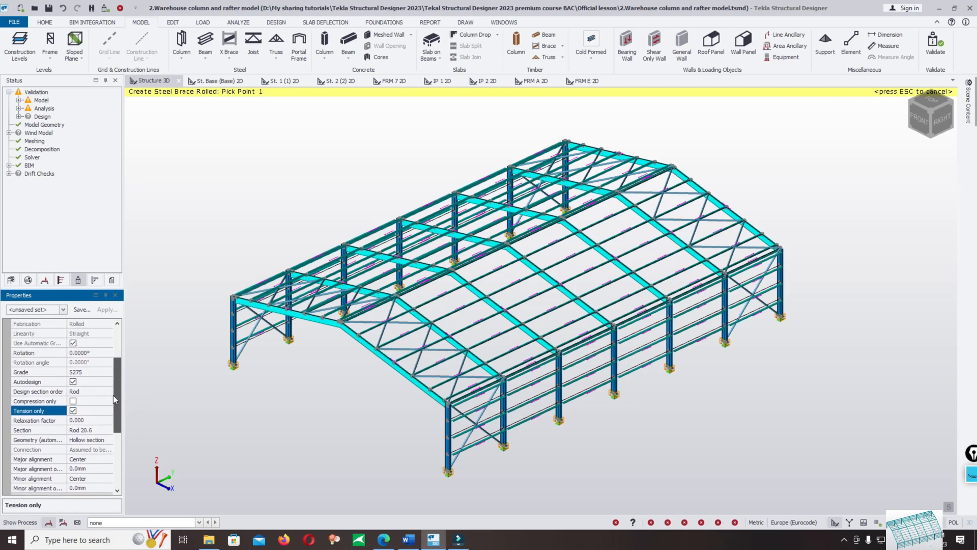
scroll(114, 400, up, 1)
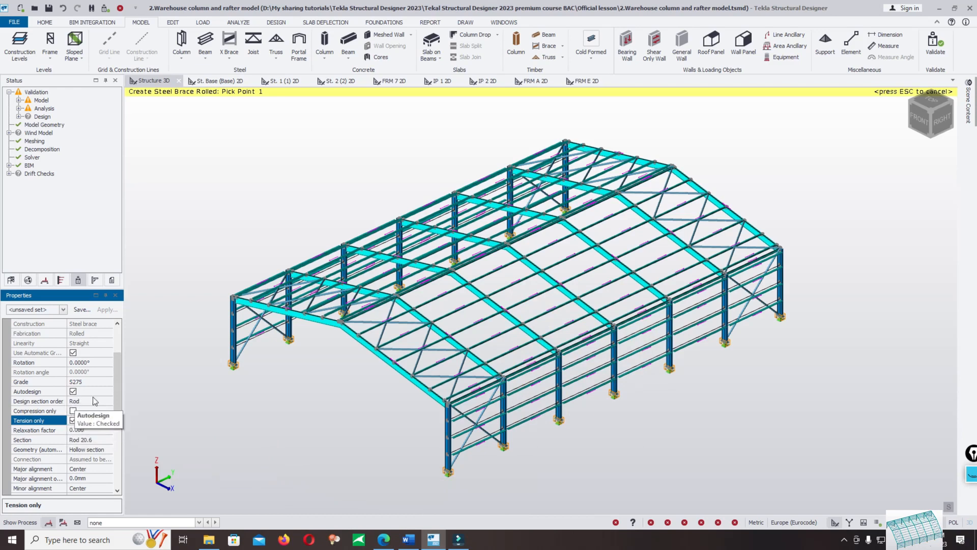
scroll(116, 402, down, 1)
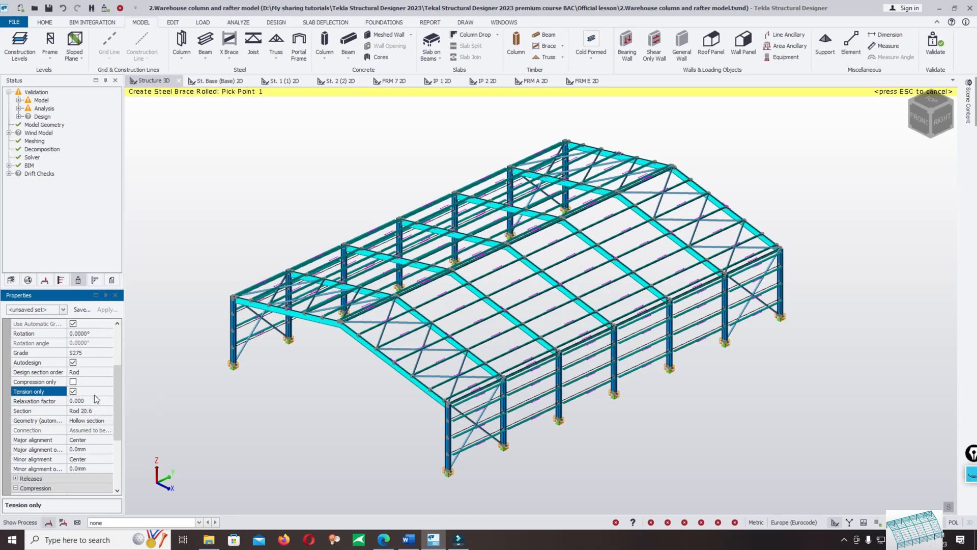
Place an X brace in the side wall bay on grid E between frames 4 and 5, from the column bases to the 4.5 m eaves
scroll(116, 400, up, 2)
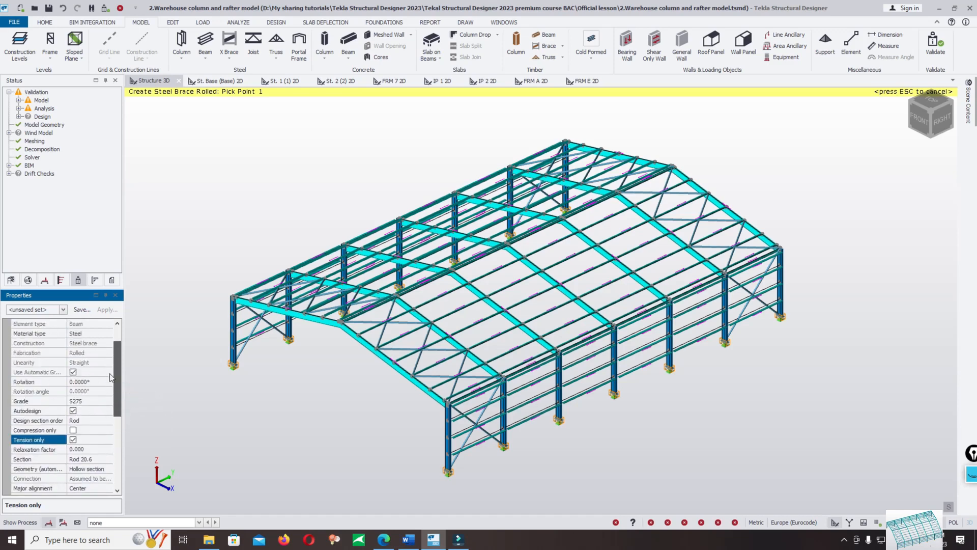
scroll(111, 377, up, 1)
scroll(576, 410, up, 5)
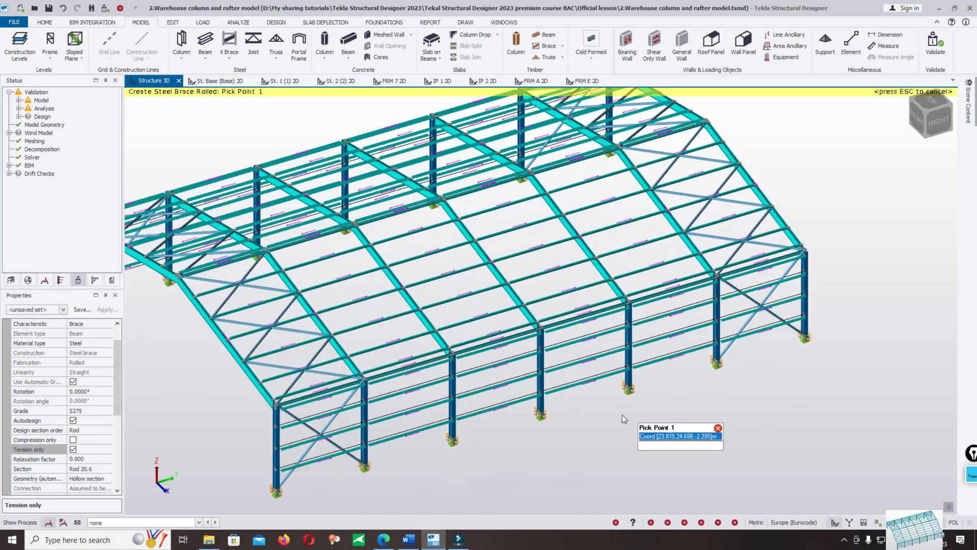
click(539, 414)
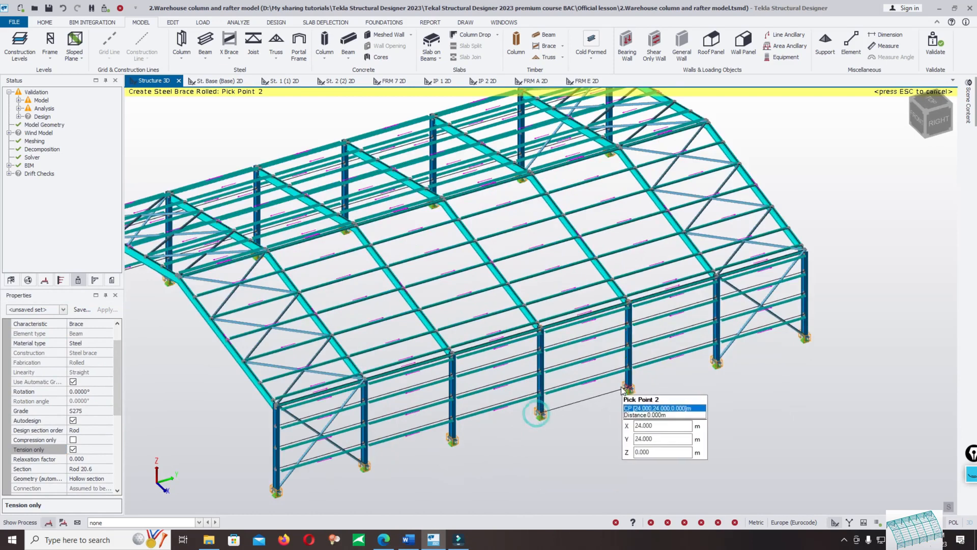
click(623, 390)
click(627, 308)
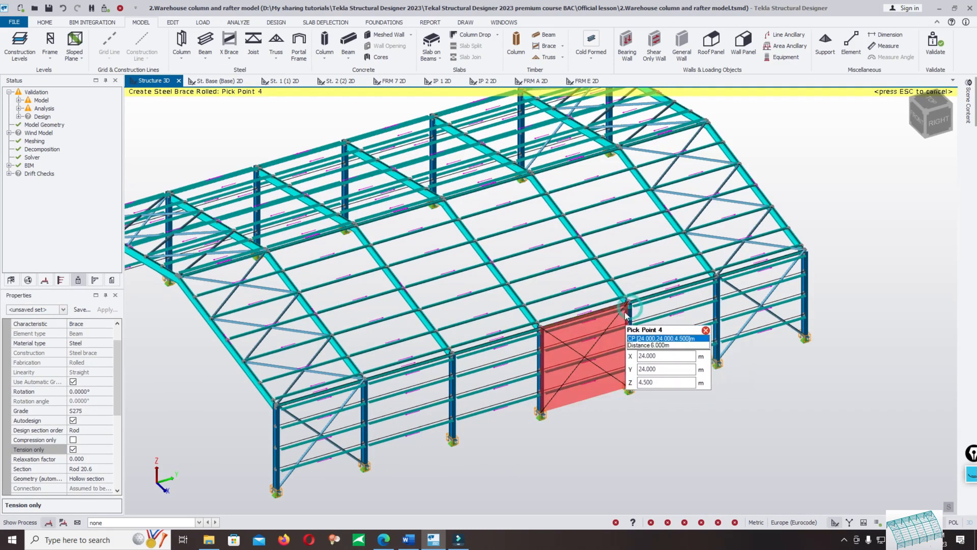
click(626, 314)
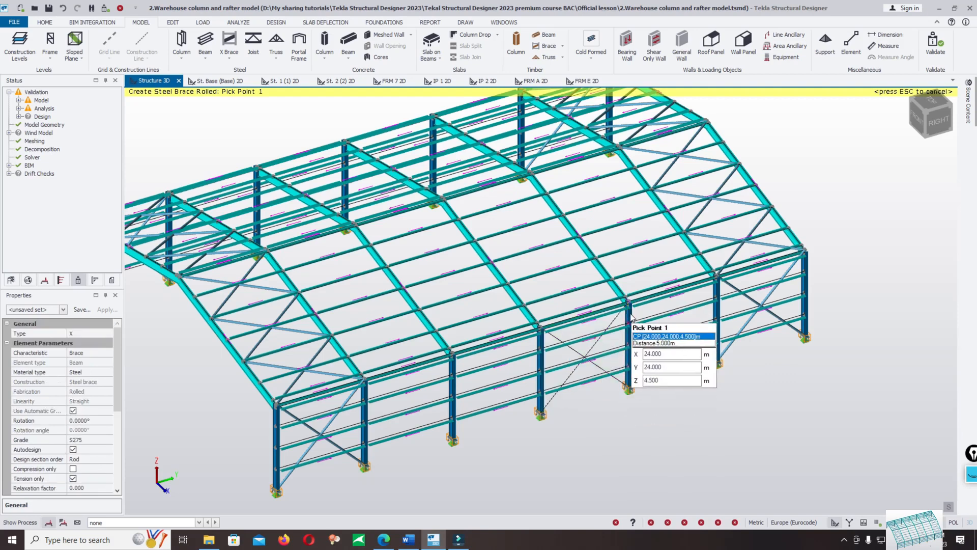
Place an X brace in the roof bay above it, from the eaves to the mid-rafter points at X 18 m, Z 7.25 m
click(629, 314)
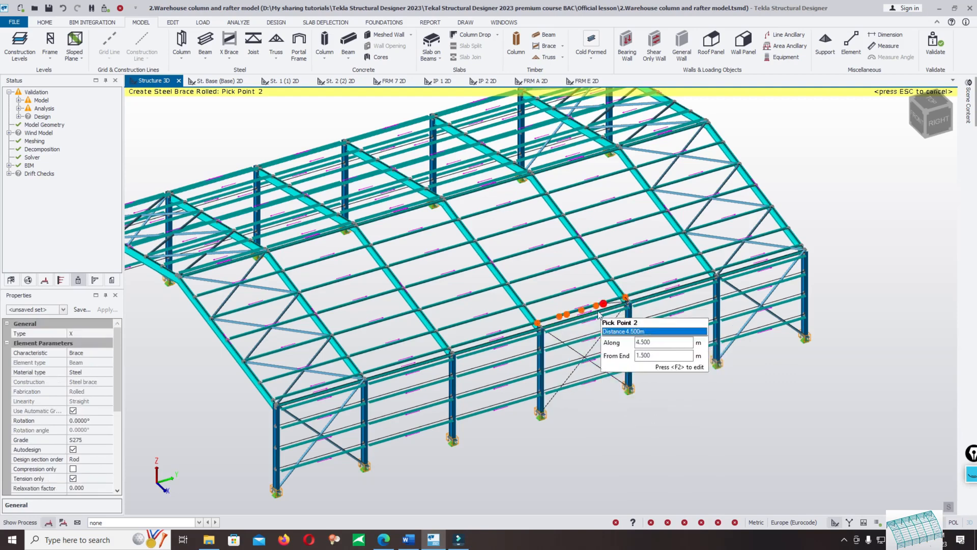
click(627, 304)
click(576, 239)
click(577, 240)
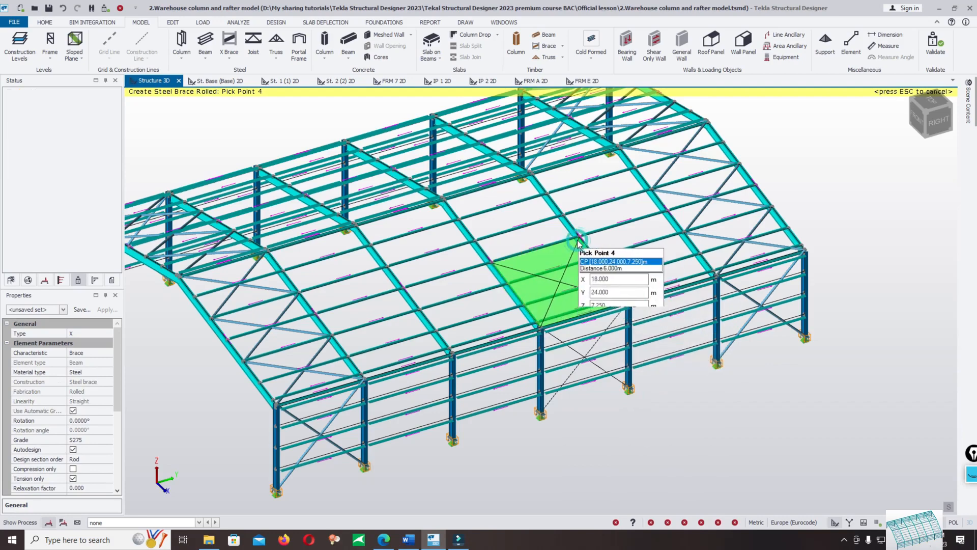
Place a second roof X brace in the same bay from the mid-rafter points to the ridge at X 12 m, Z 8.5 m, and finish placing braces
click(493, 264)
click(579, 238)
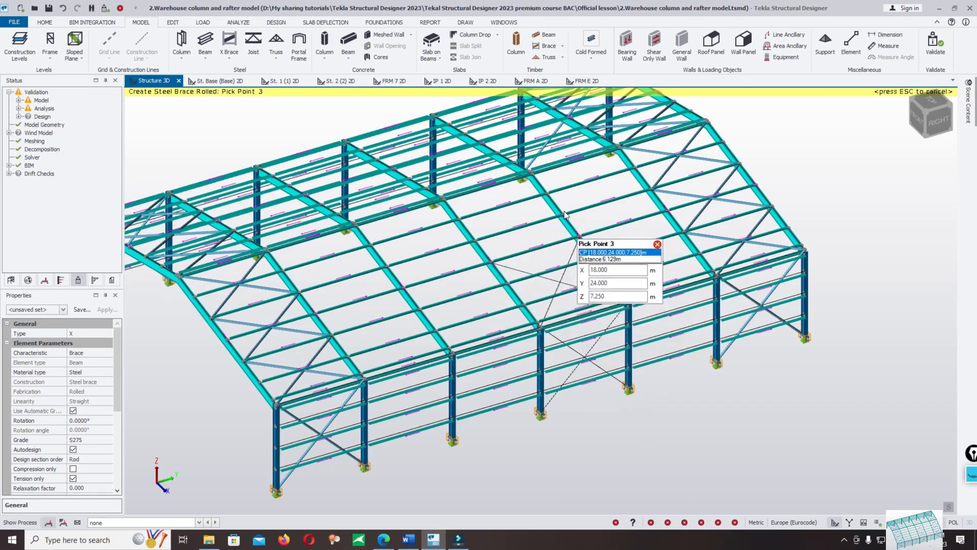
scroll(566, 215, up, 5)
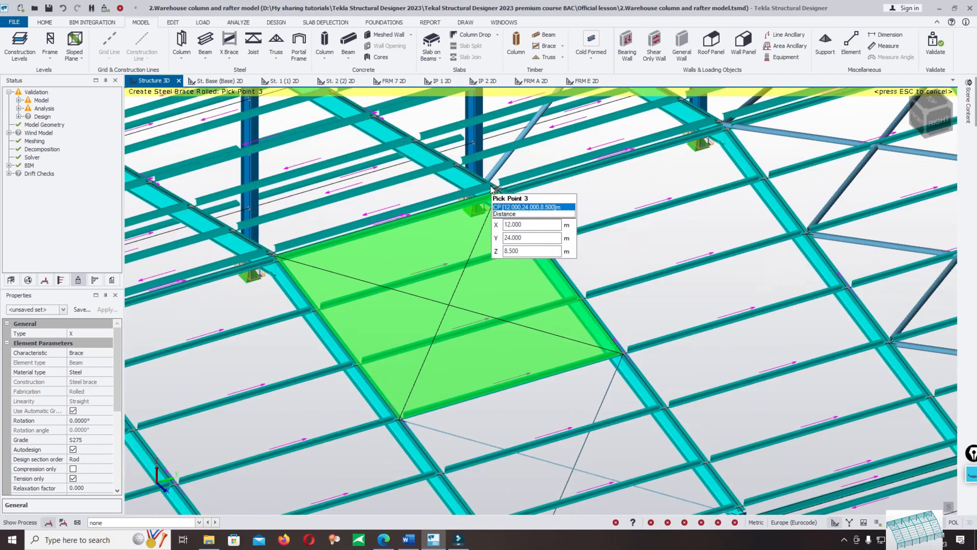
scroll(492, 189, up, 3)
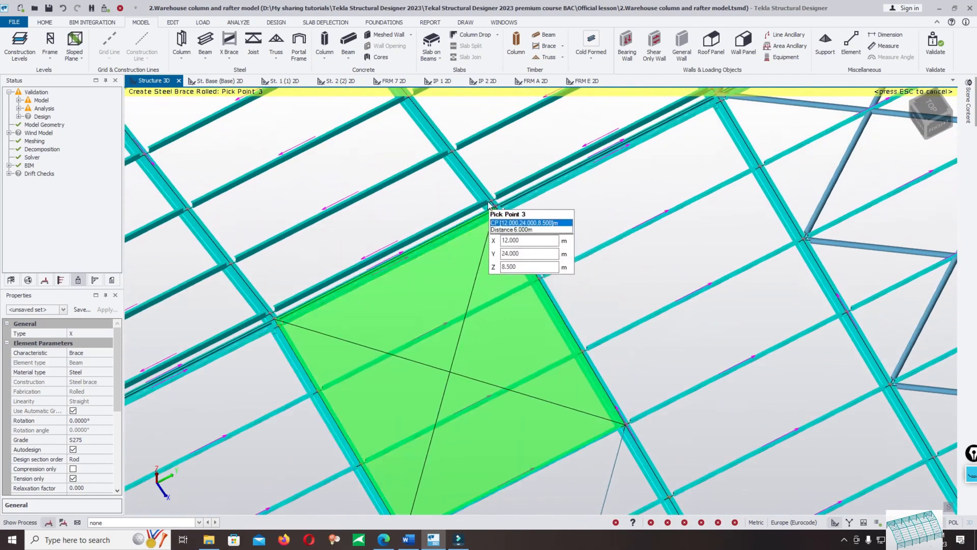
click(488, 204)
scroll(550, 199, down, 6)
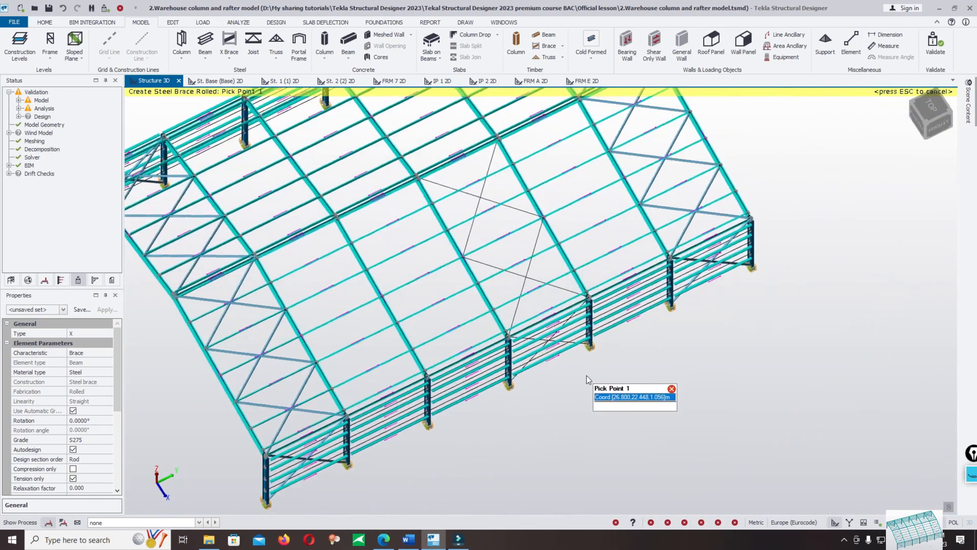
scroll(586, 379, down, 4)
key(Escape)
Open the analysis settings showing the convergence criteria and relaxation factors, keeping the braced bay in view beside the dialog
scroll(581, 260, up, 4)
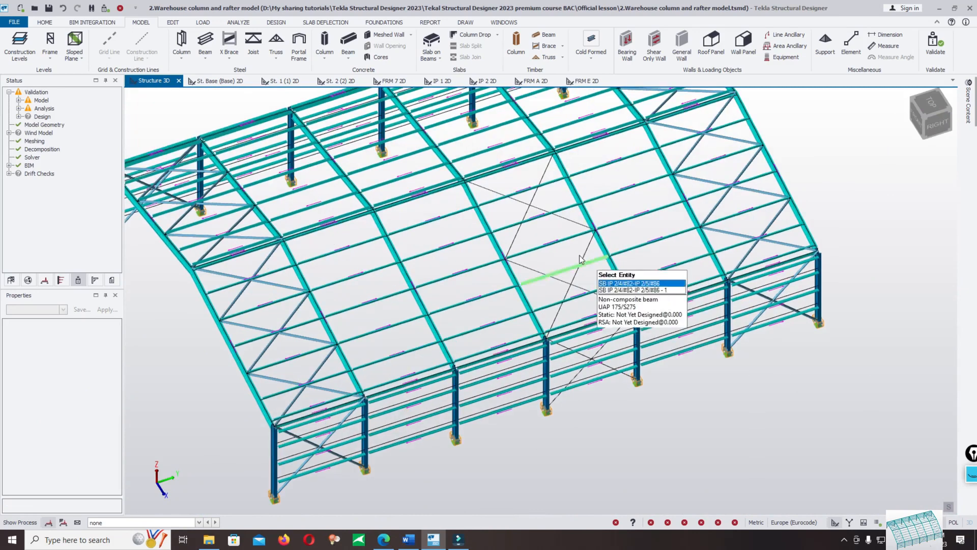
middle_drag(546, 252, 572, 287)
click(45, 22)
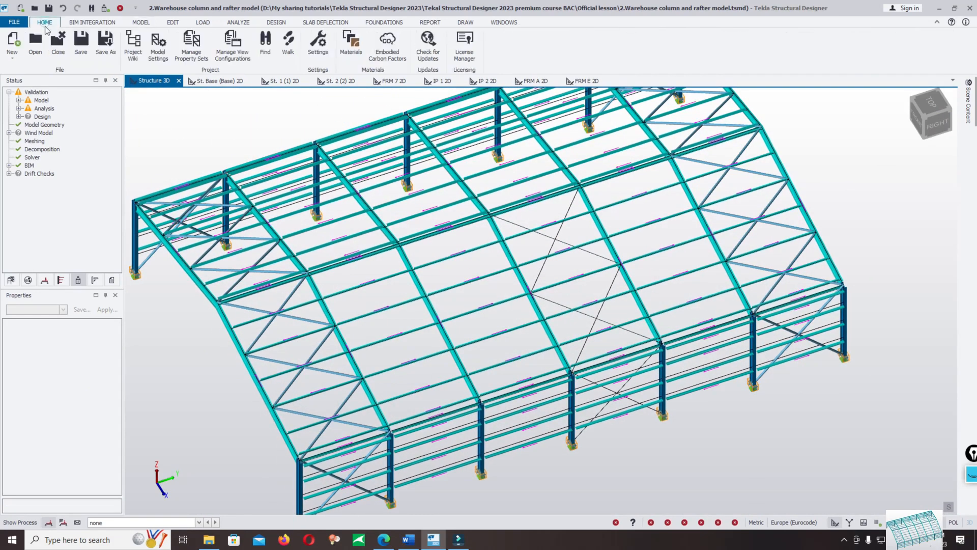
click(324, 49)
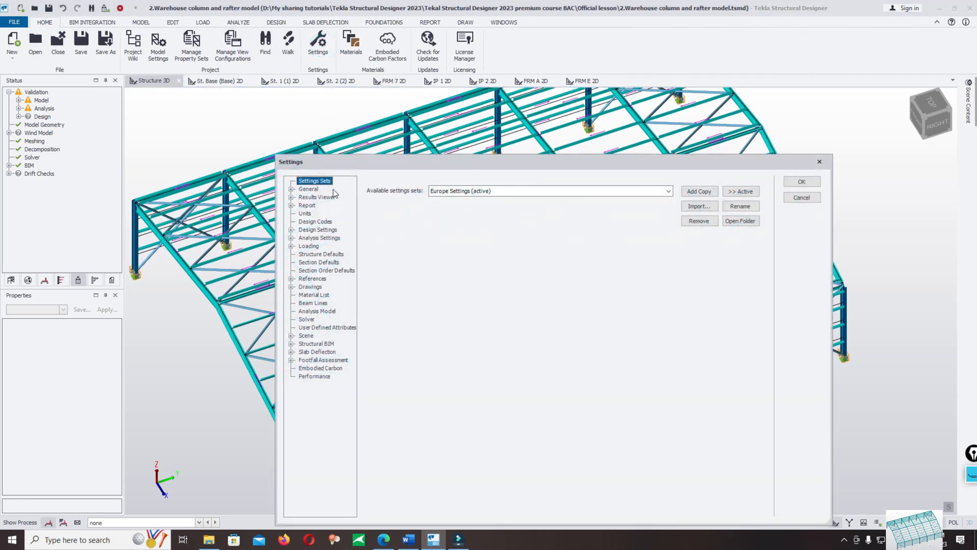
click(318, 222)
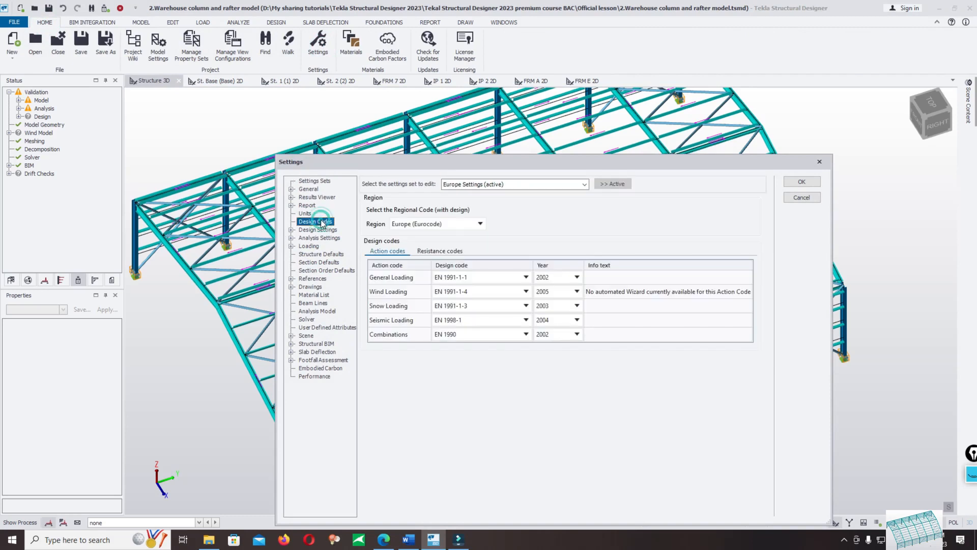
click(304, 240)
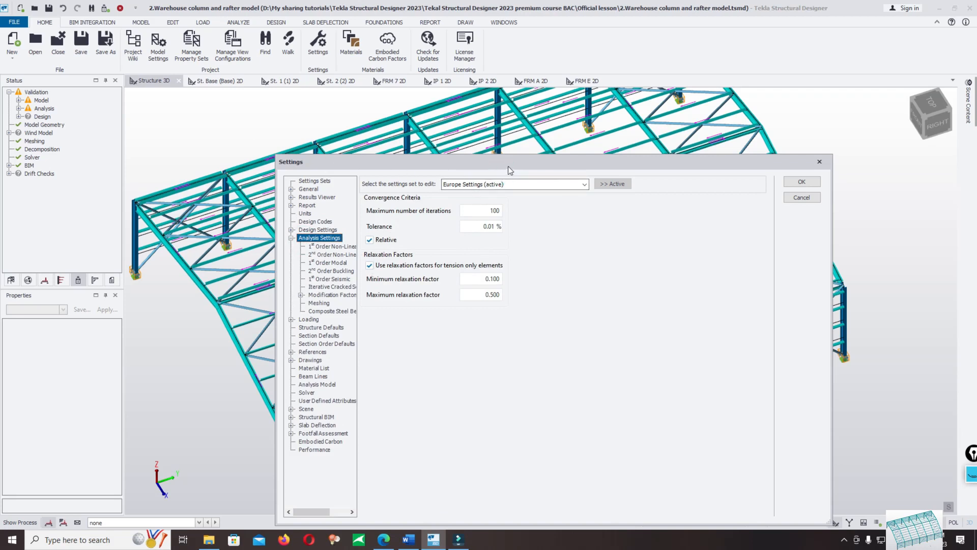
drag(508, 166, 166, 135)
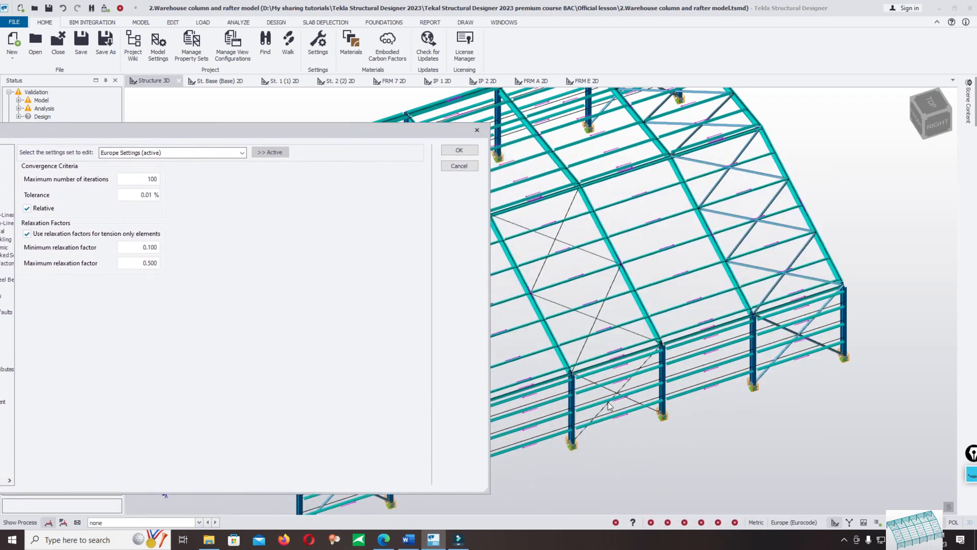
Switch the use of relaxation factors for tension only elements off and back on, and accept the settings
click(27, 234)
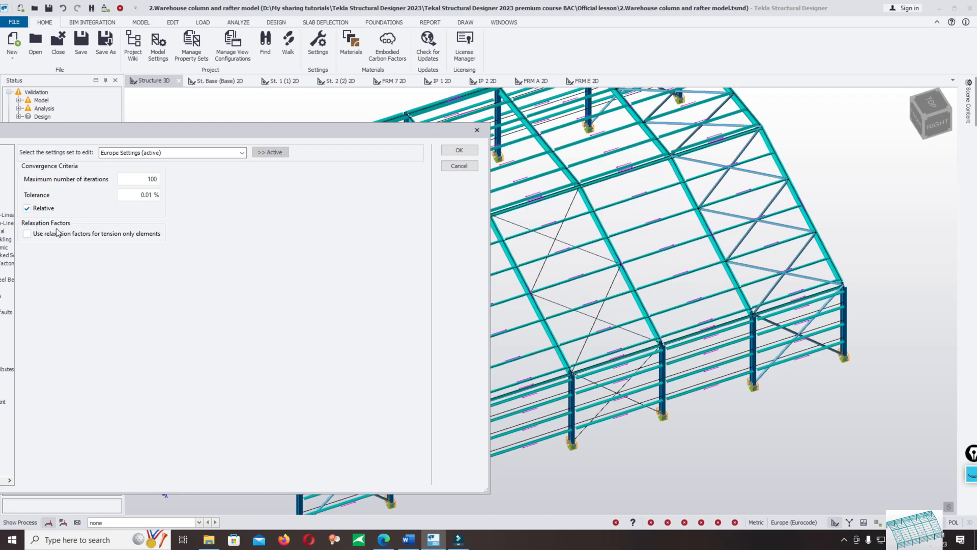
click(27, 234)
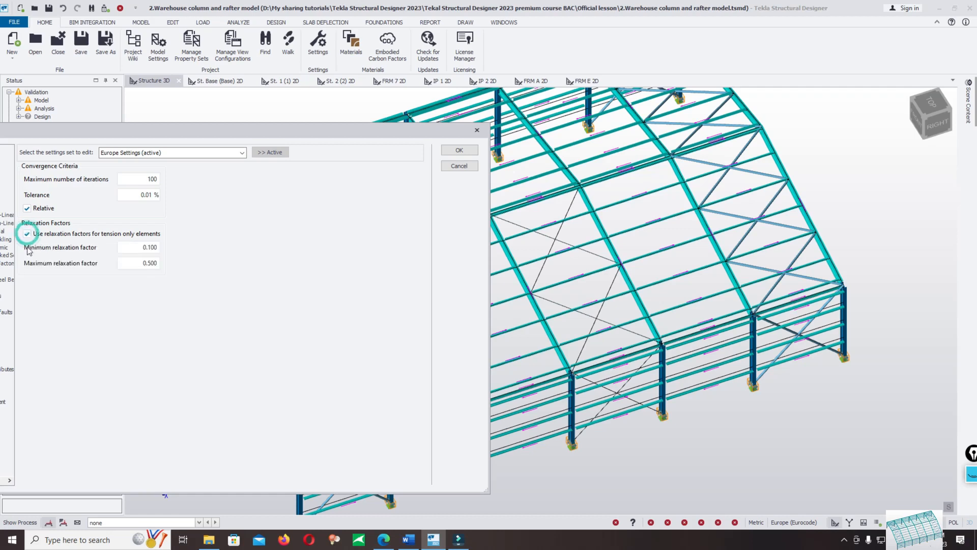
drag(240, 130, 276, 69)
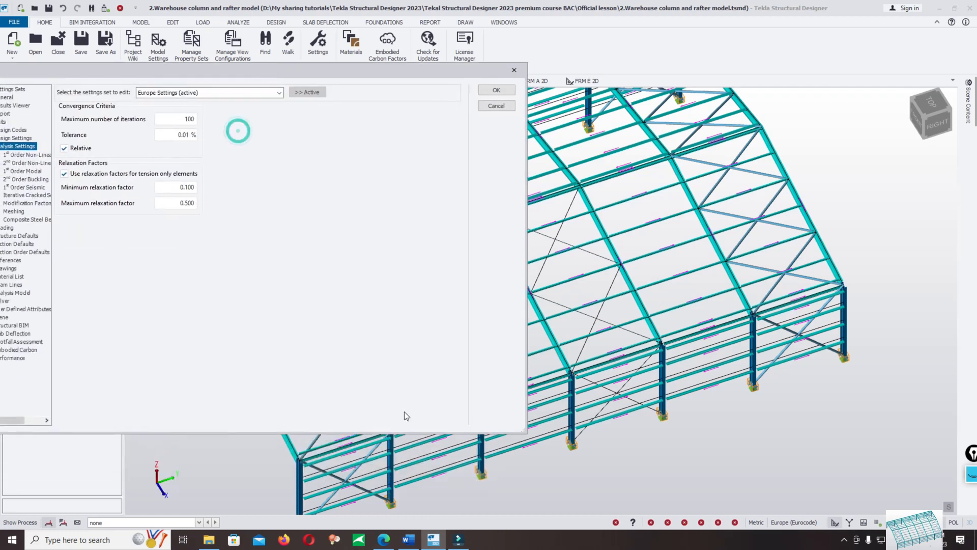
click(496, 90)
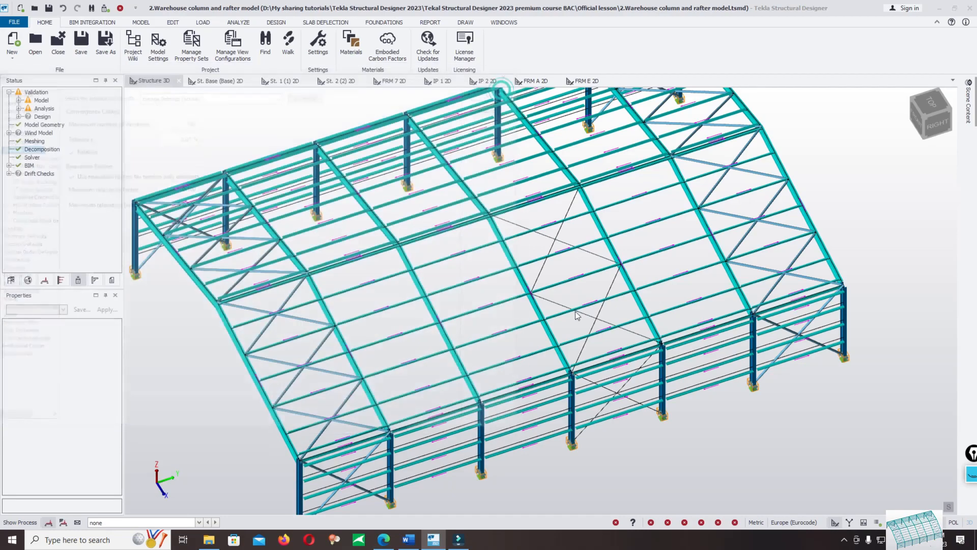
Examine the rod X brace in the side wall bay up close and in relation to the surrounding frames
scroll(591, 255, down, 2)
scroll(591, 255, up, 6)
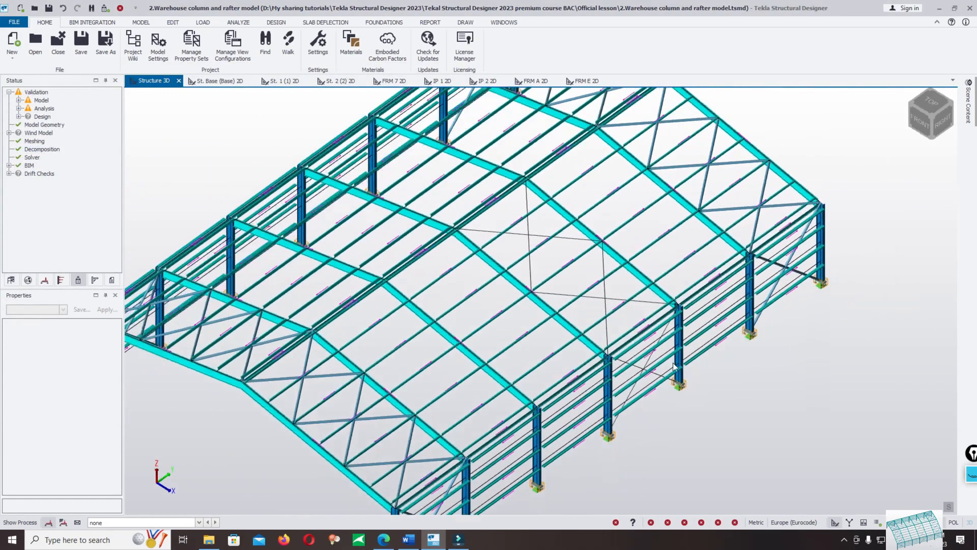
scroll(609, 435, up, 8)
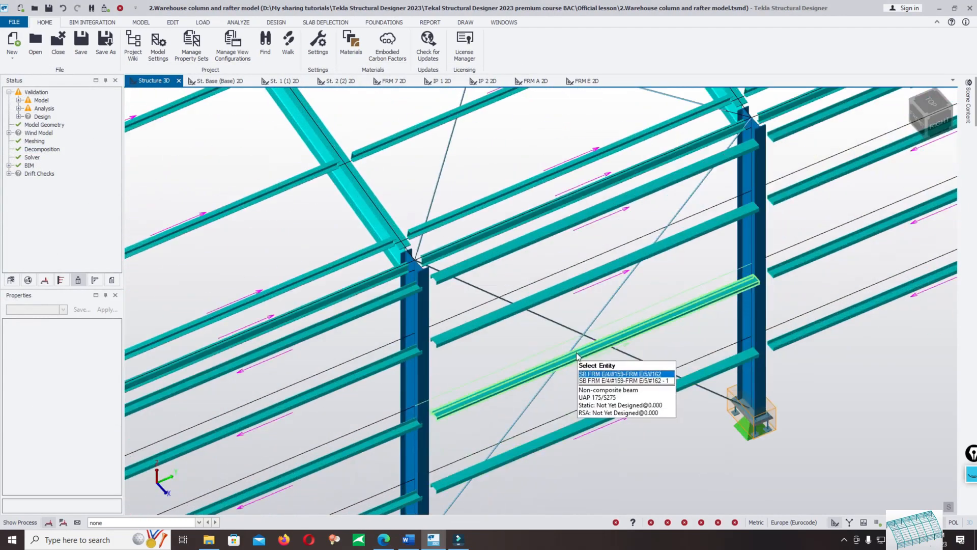
scroll(612, 312, down, 10)
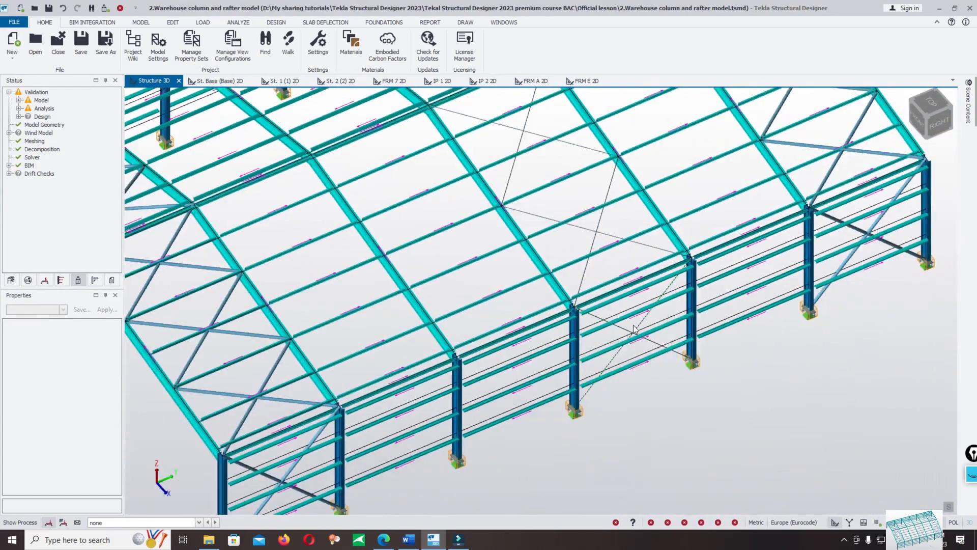
scroll(623, 351, up, 6)
right_drag(453, 390, 583, 395)
scroll(660, 367, down, 4)
scroll(577, 325, up, 10)
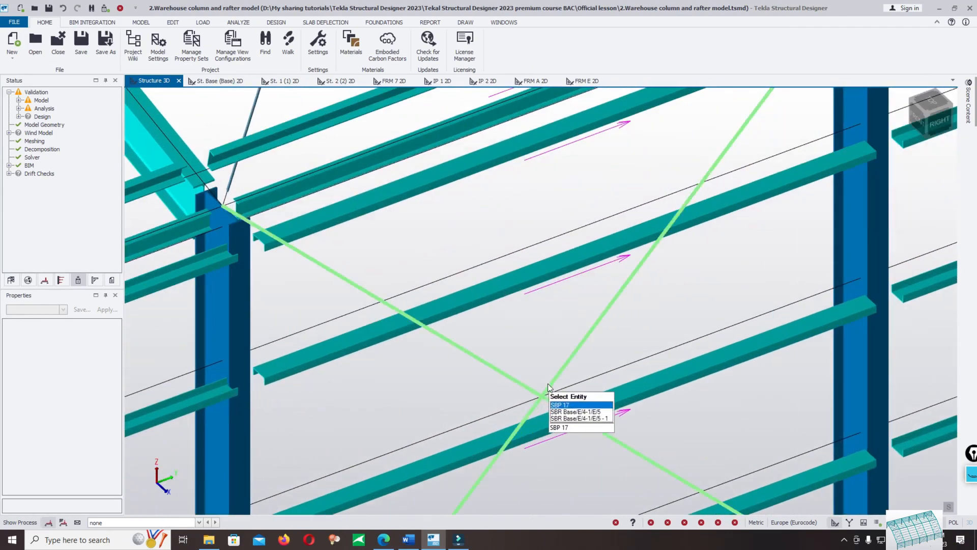
scroll(541, 354, down, 8)
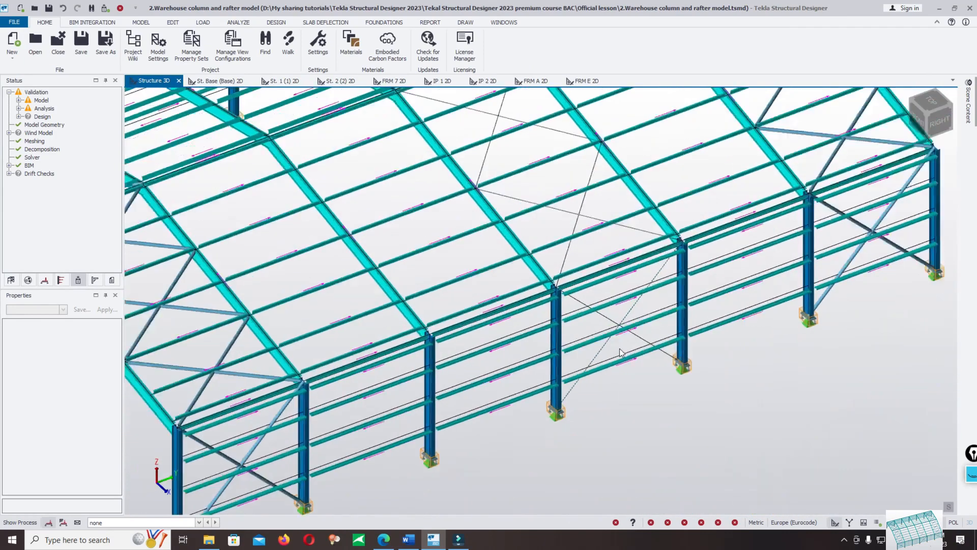
scroll(621, 352, up, 6)
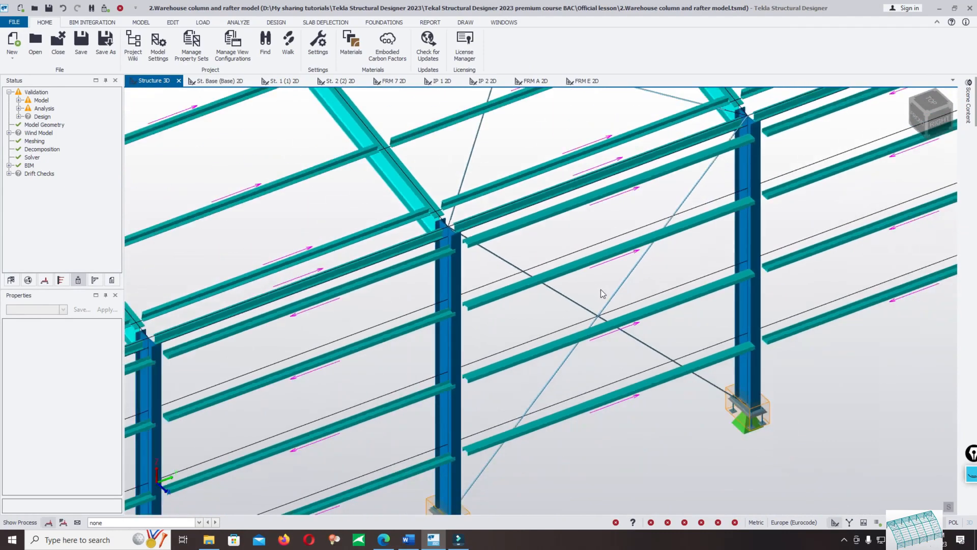
scroll(606, 298, down, 6)
scroll(612, 326, up, 6)
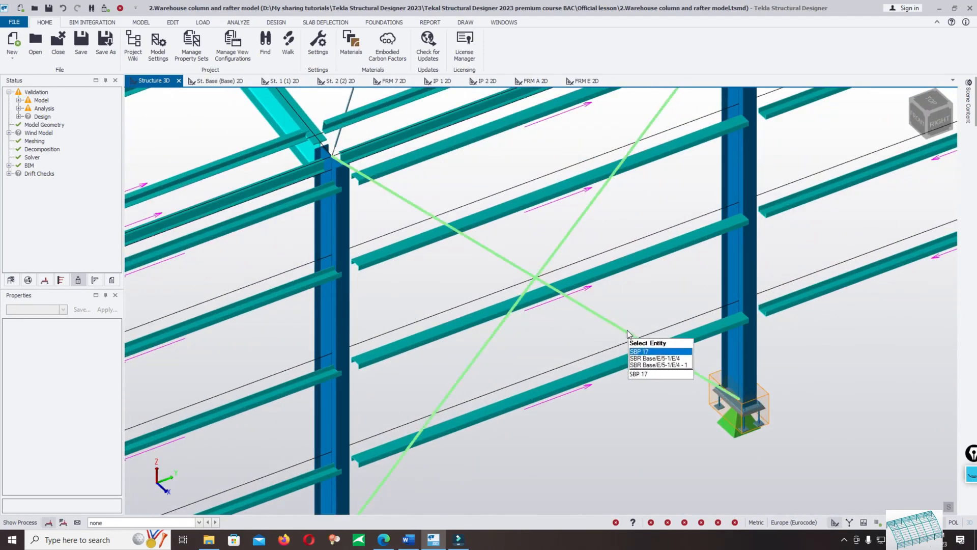
Launch Excel with a blank workbook and place its window over part of the structure model
click(97, 542)
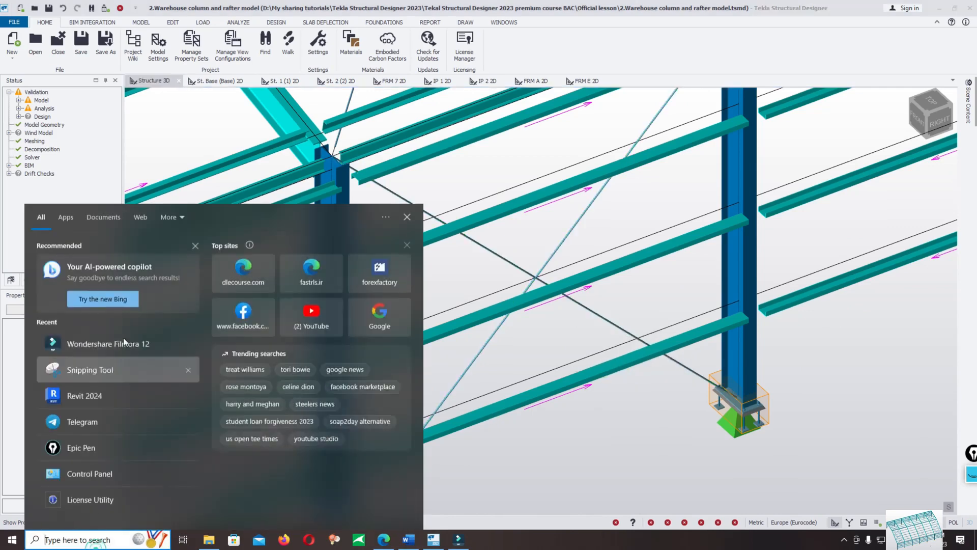
text(excel)
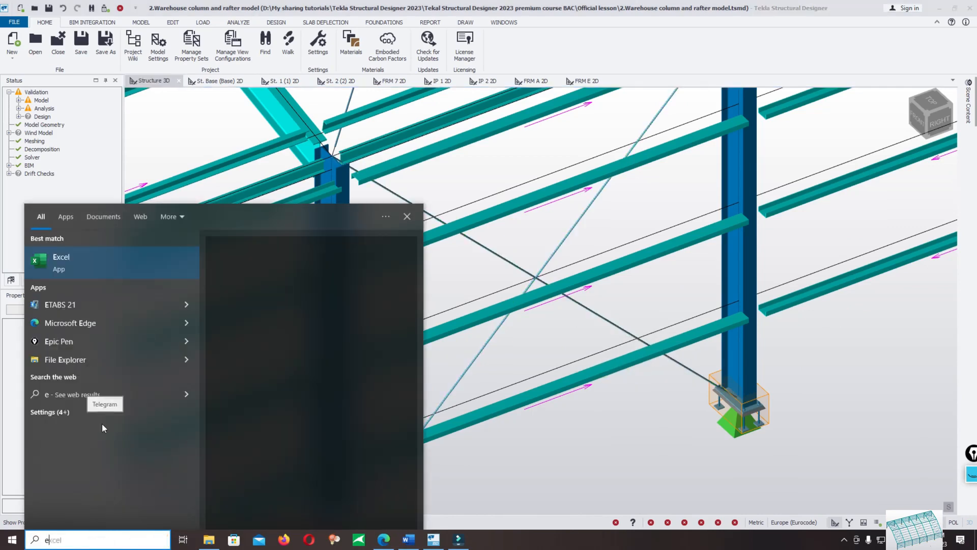
click(93, 272)
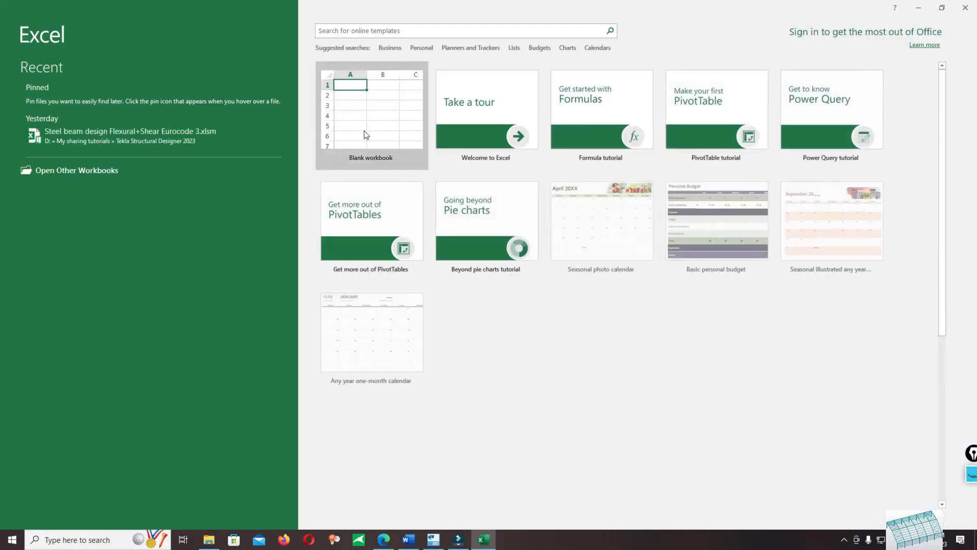
click(363, 131)
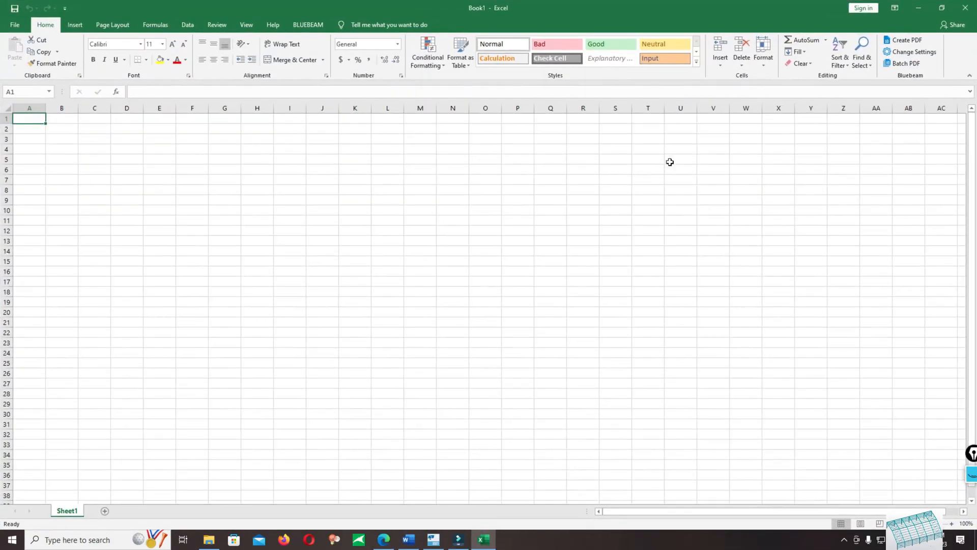
drag(357, 6, 864, 199)
Enter a force of 20 in cell C4 with its unit kN in D4
click(613, 342)
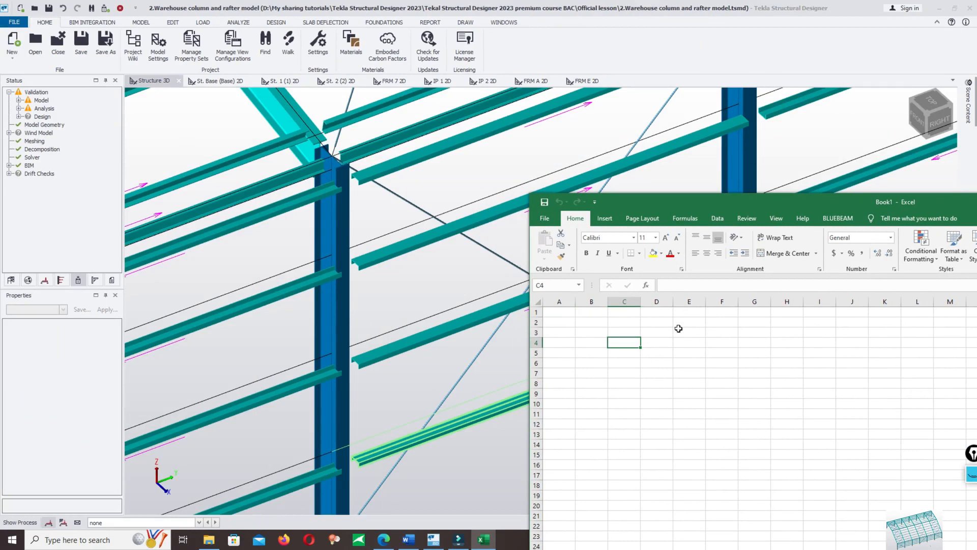
text(20)
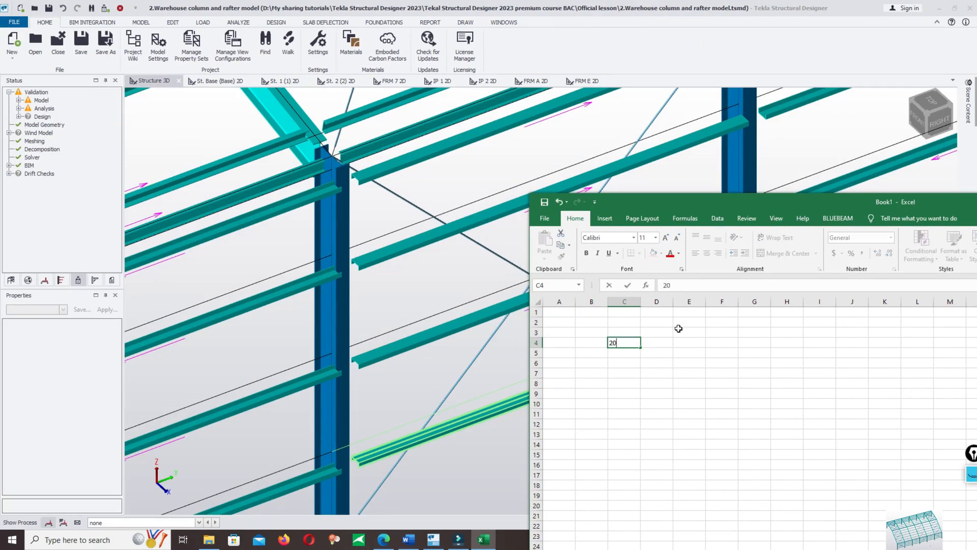
key(Tab)
text(k)
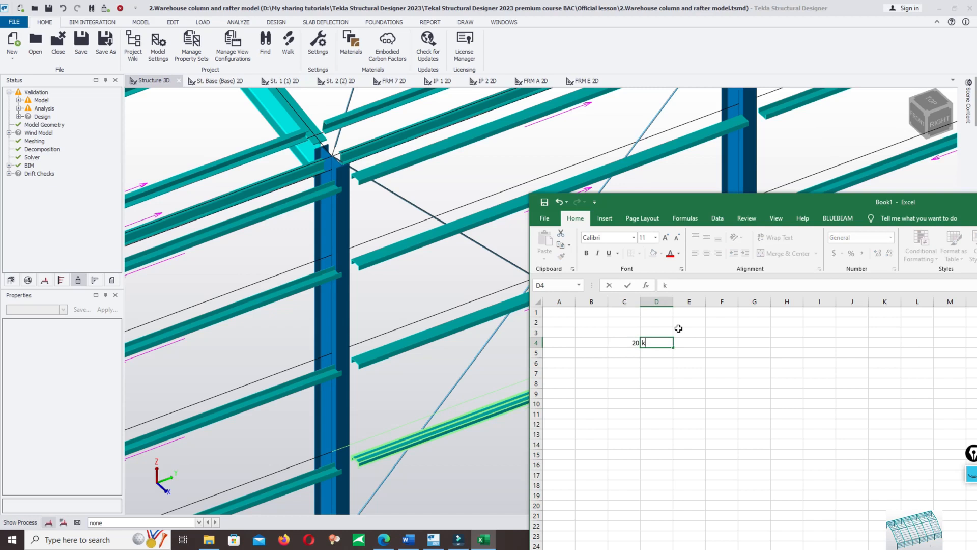
key(Return)
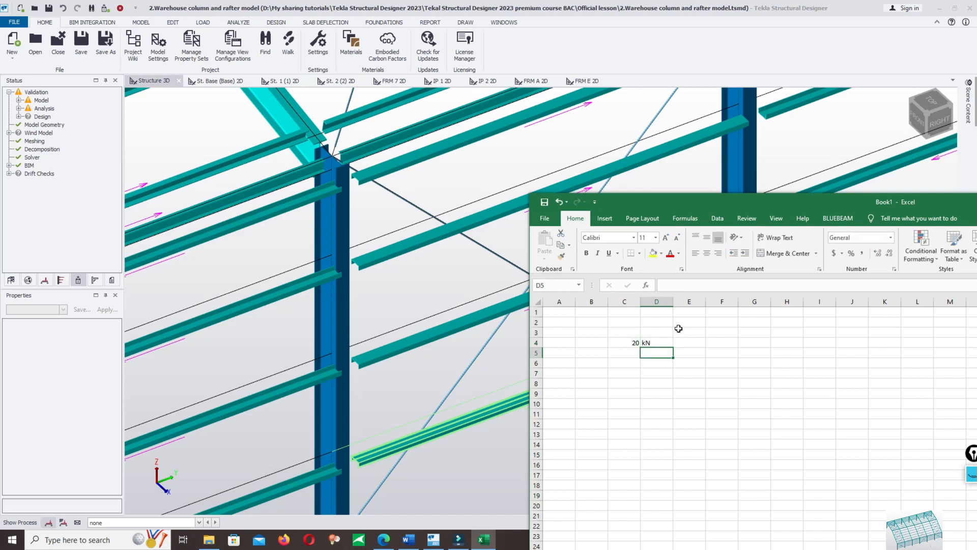
Label C5 as As and calculate the rod's cross-sectional area in D5 with =PI()*20^2/4
key(Left)
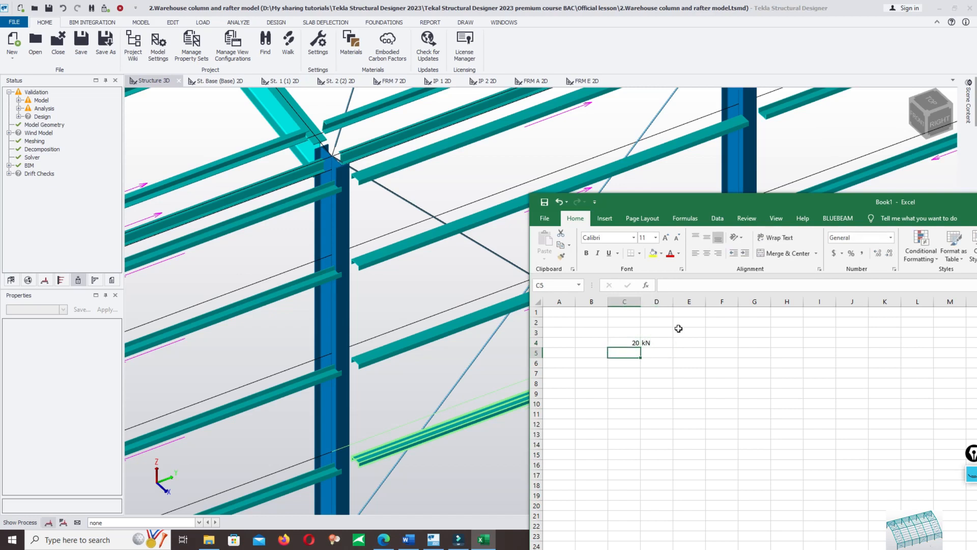
text(As)
key(Tab)
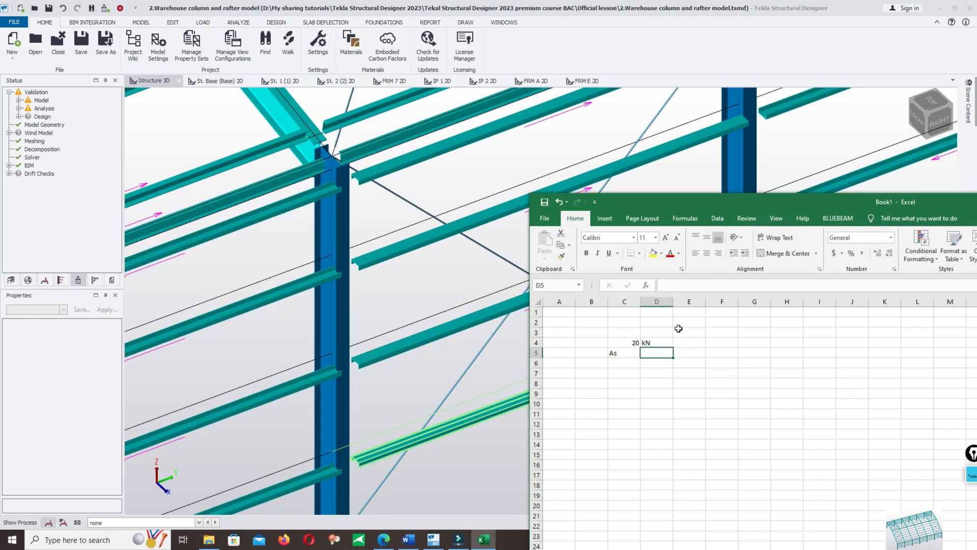
text(=)
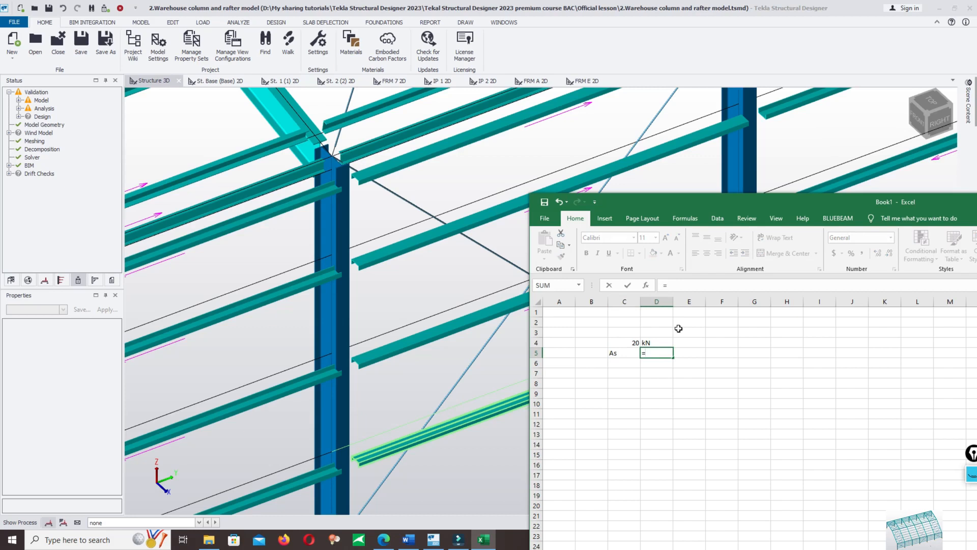
text(pi()*20^2/4)
key(Return)
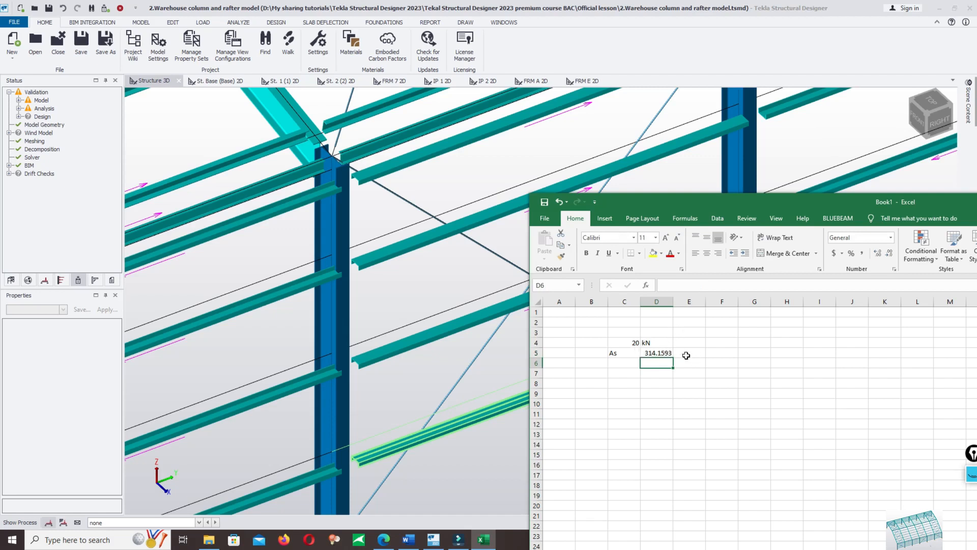
Label C6 as Tensile stress and fit the width of column C to the text
click(636, 363)
double_click(635, 363)
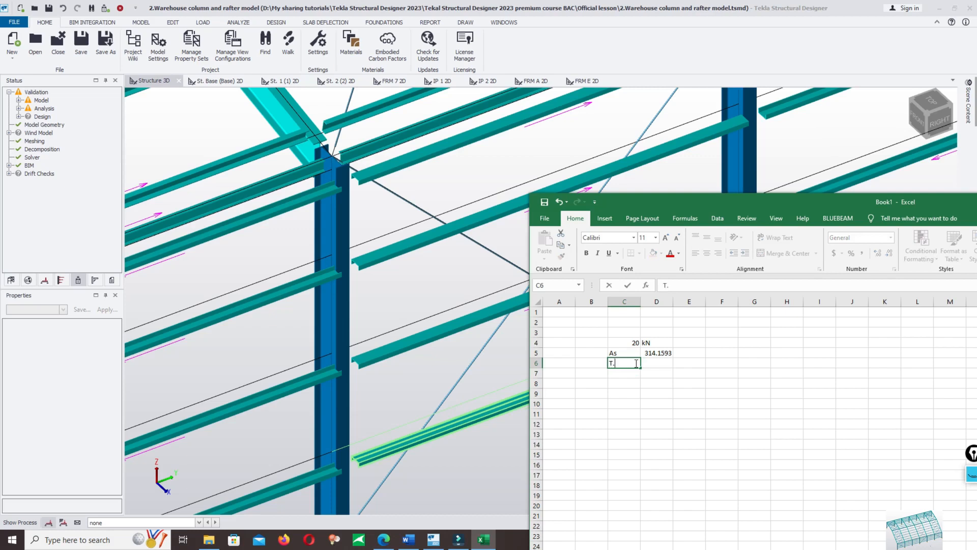
text(Tensile sress)
key(BackSpace)
key(BackSpace)
text(tress)
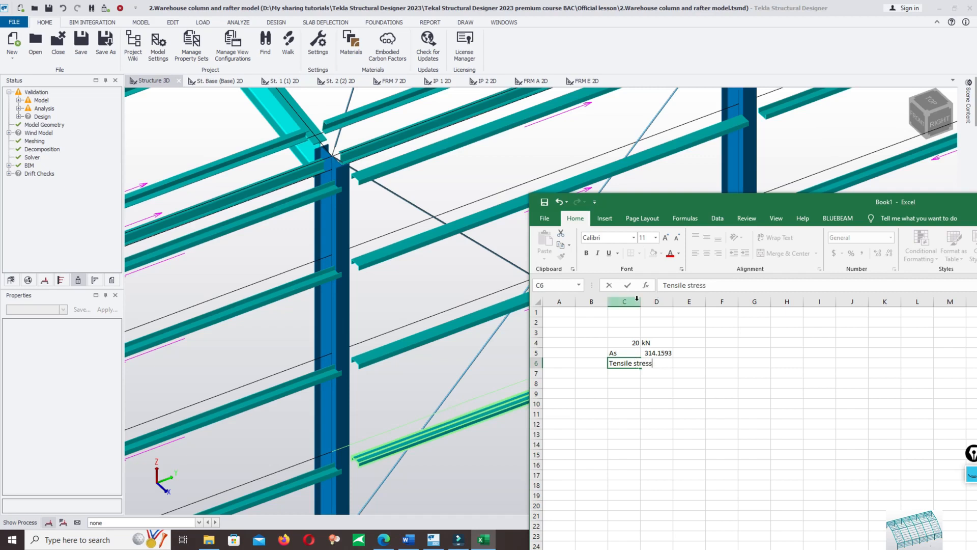
click(657, 301)
double_click(641, 302)
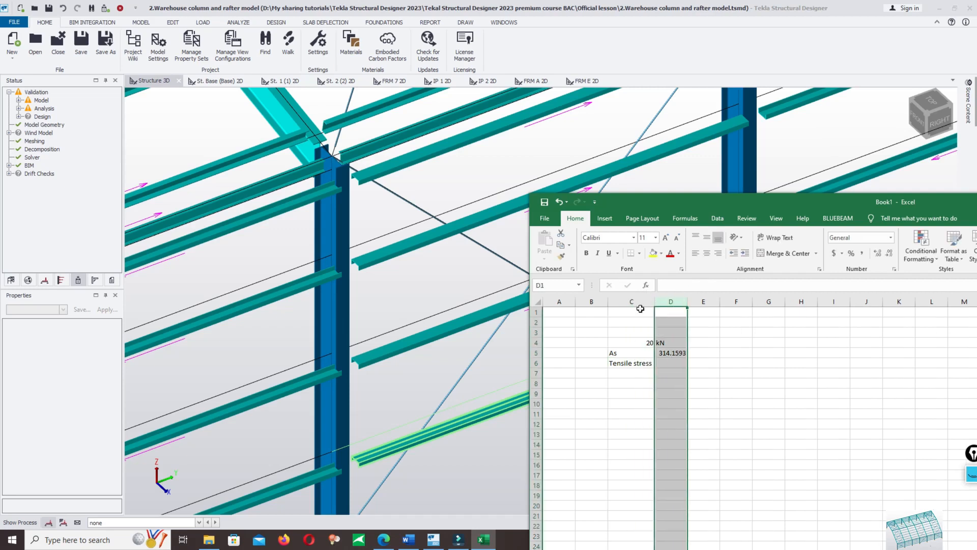
Calculate the tensile stress in D6 with =C4*10^3/D5 and enter the unit Mpa in E6
click(681, 362)
text(=)
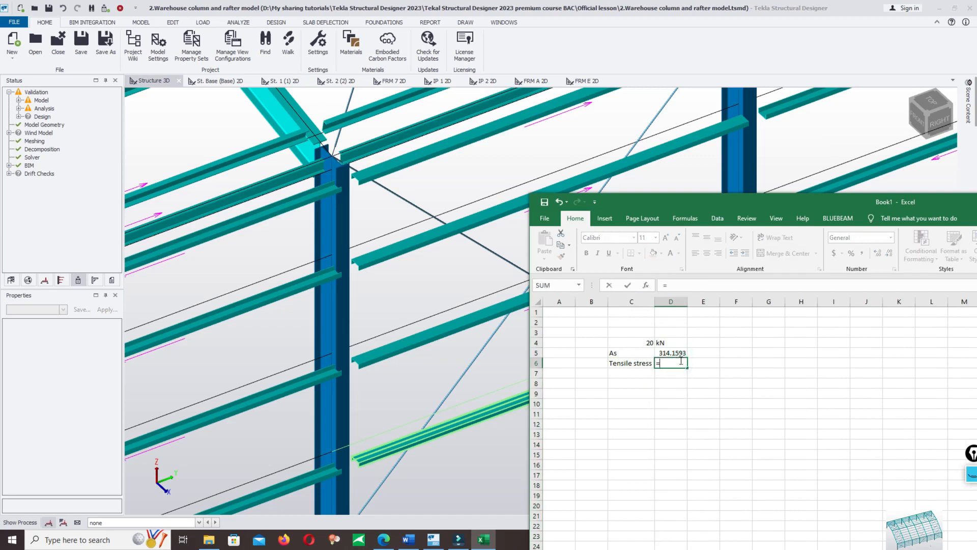
click(647, 341)
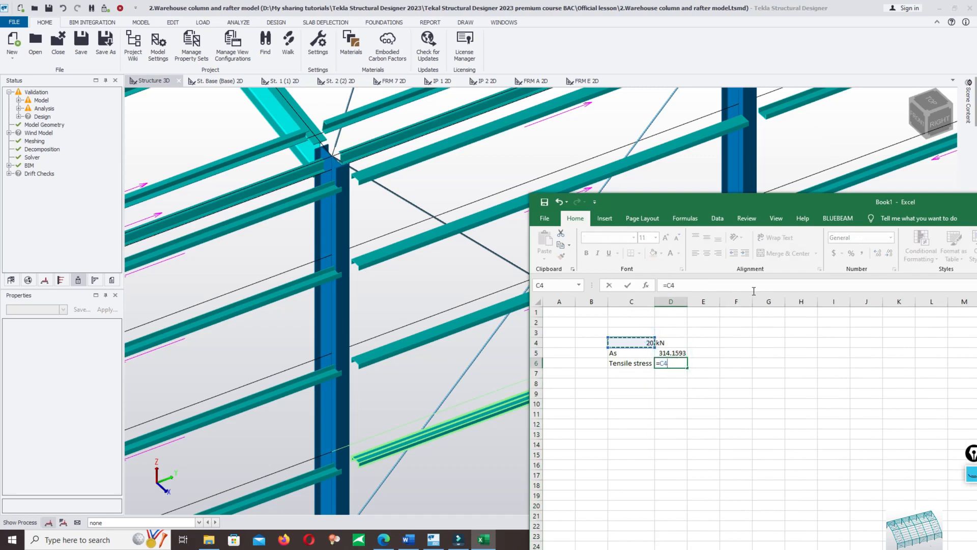
text(*)
click(670, 353)
key(Return)
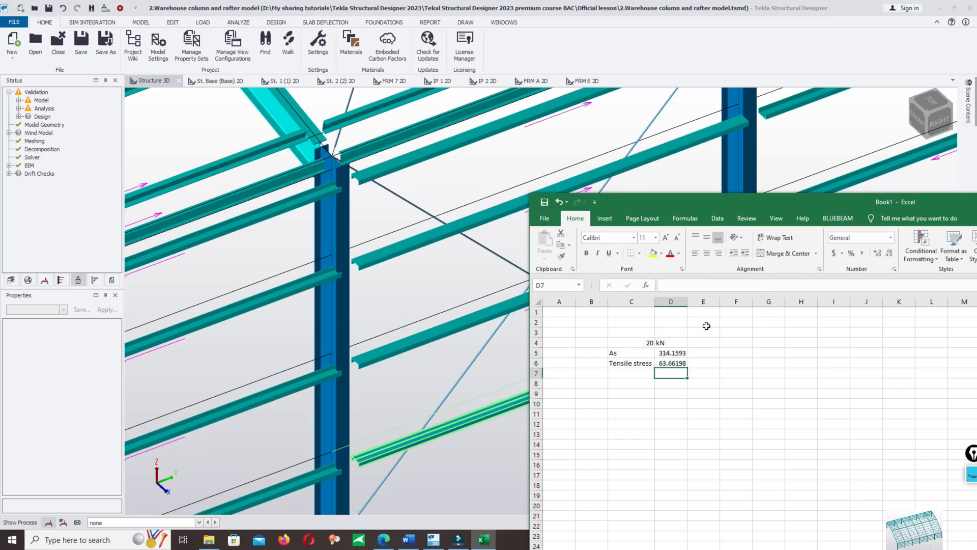
click(706, 364)
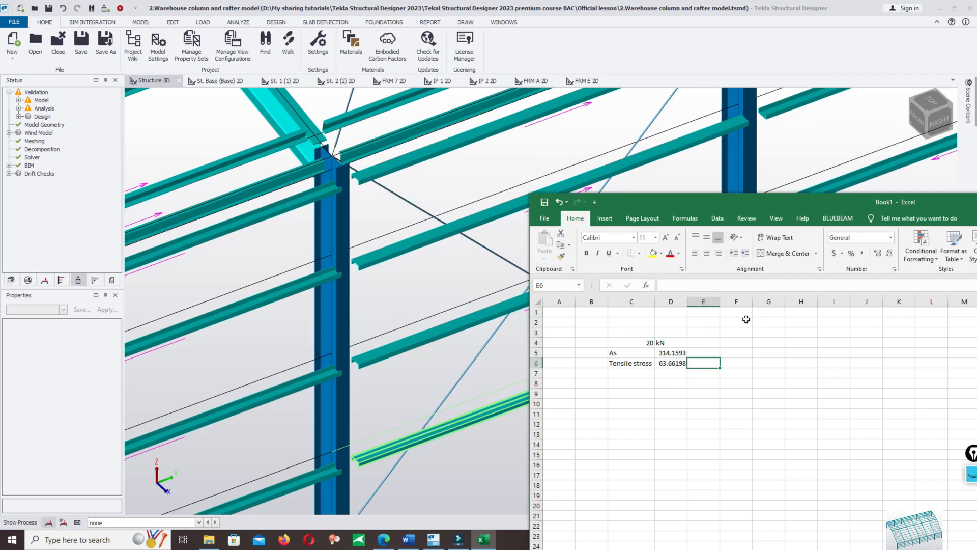
text(MPa)
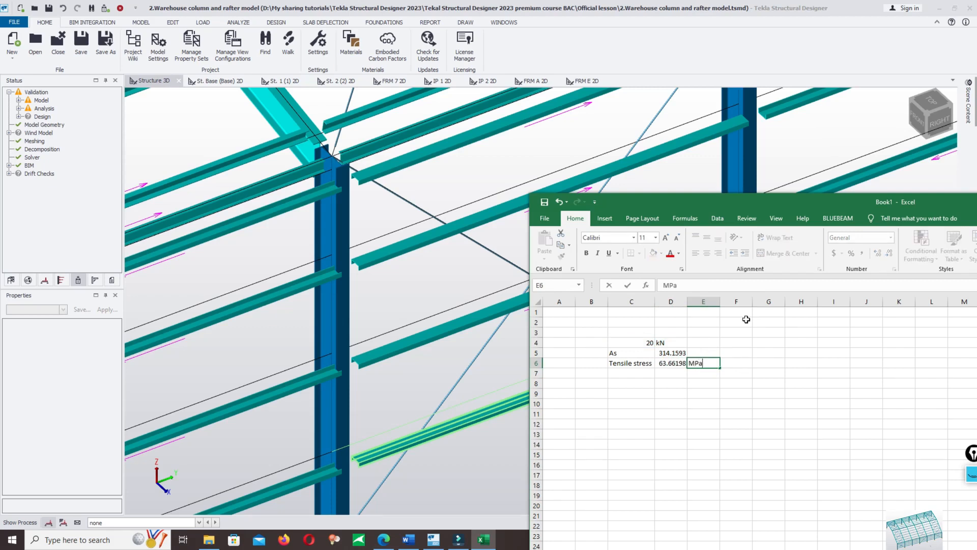
key(Return)
Change the rod diameter in the D5 area formula to 12
click(682, 353)
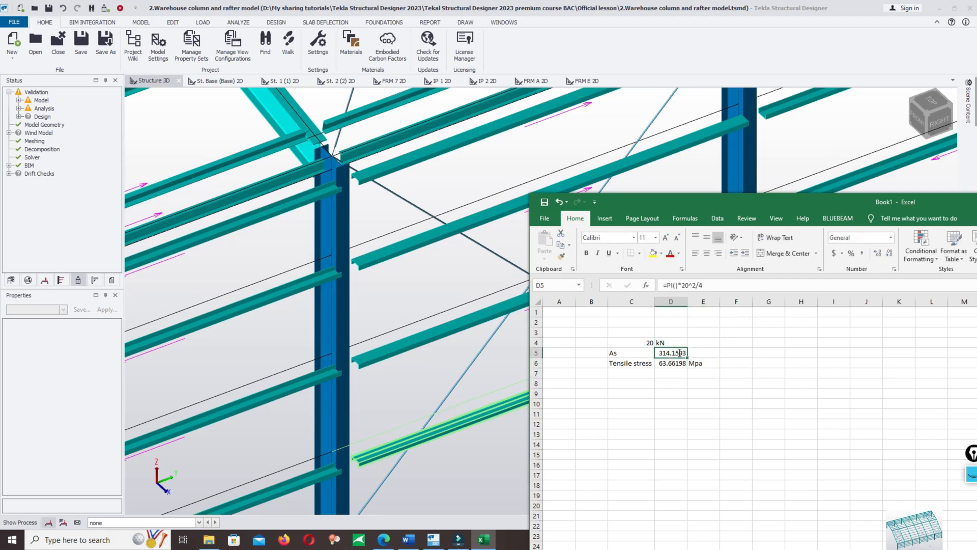
double_click(681, 353)
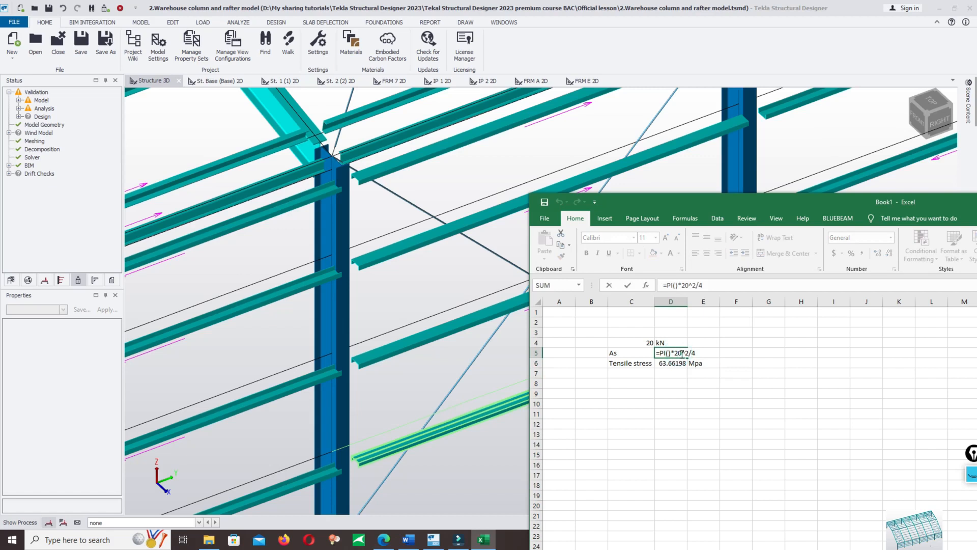
drag(683, 353, 677, 355)
text(12)
key(Return)
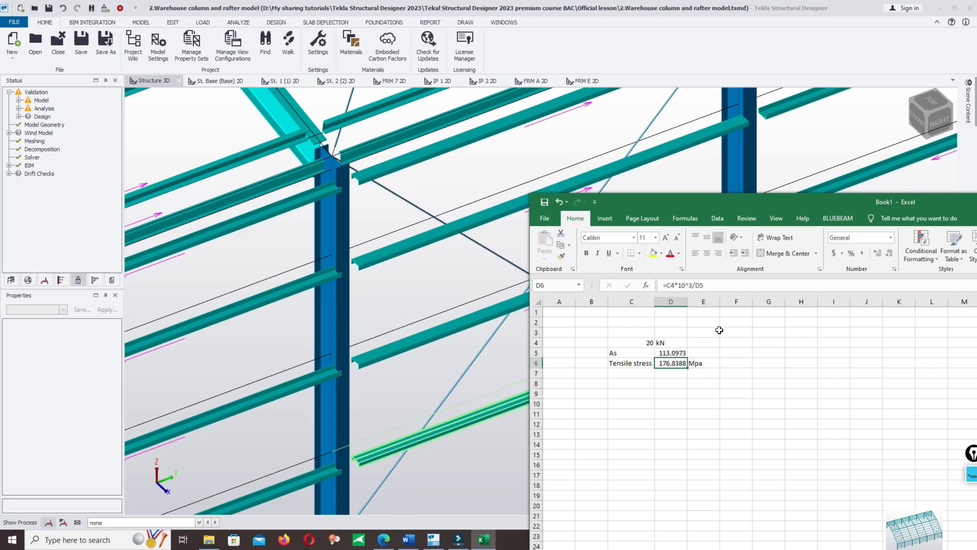
Enter the steel grade S235 in F6 and select the tensile stress result in D6 for comparison
click(730, 365)
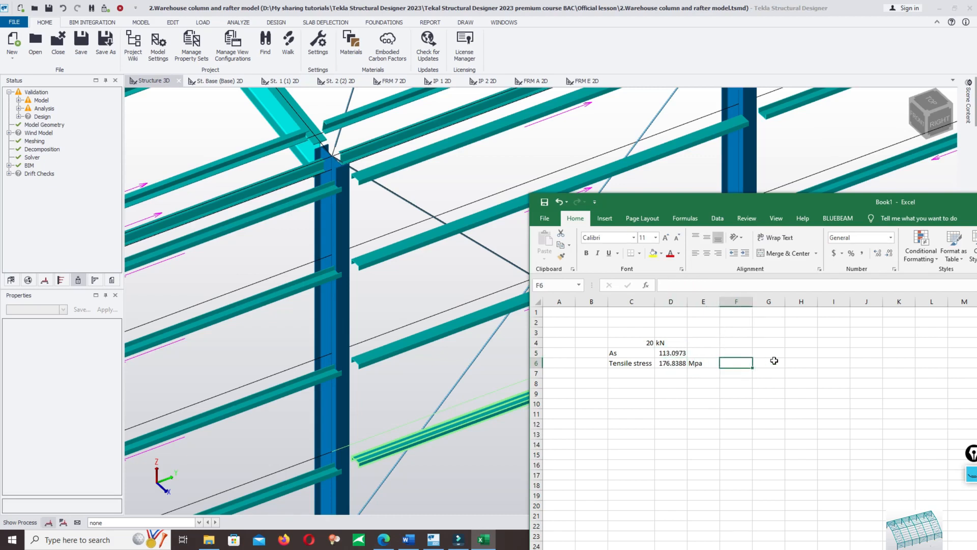
text(2)
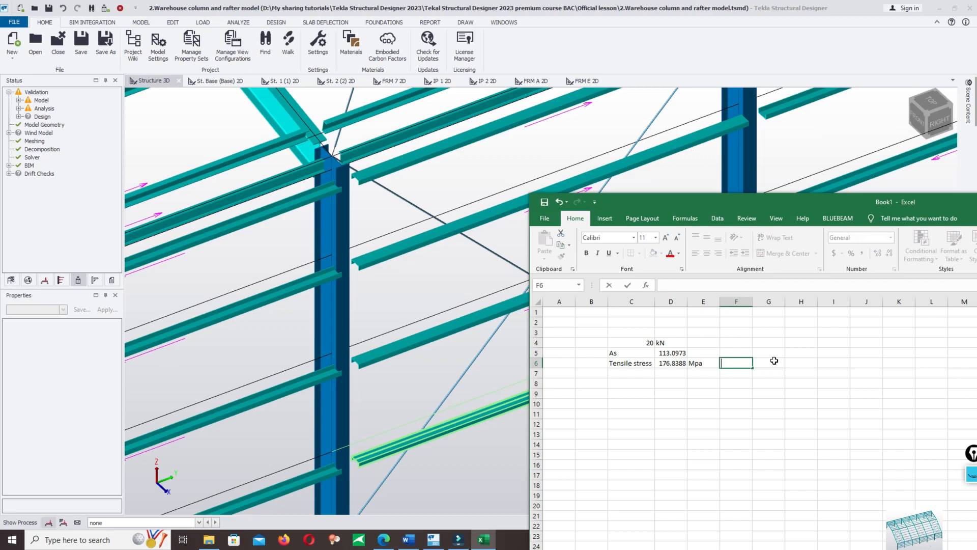
text(235)
key(Return)
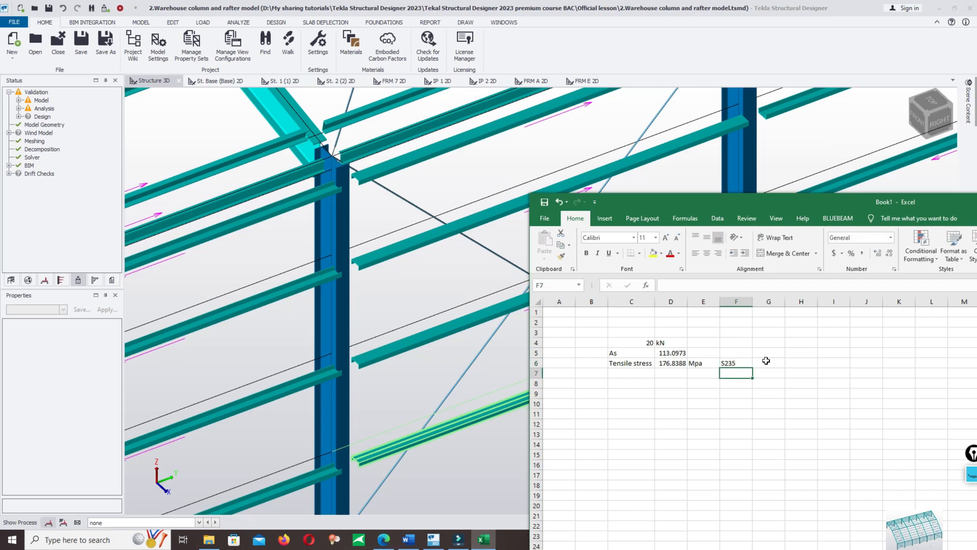
click(667, 362)
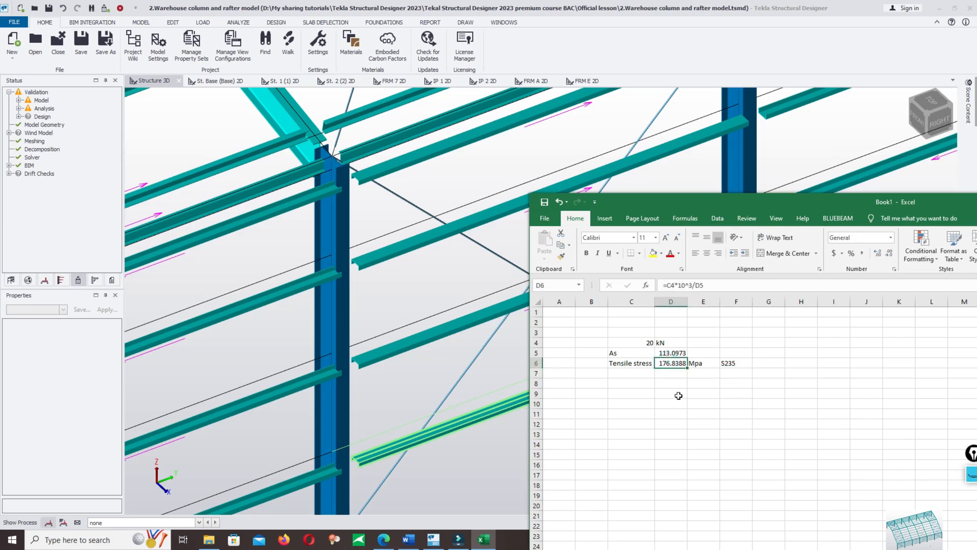
Switch to Tekla Structural Designer, review the relaxation factor settings for tension only elements, and close the settings
click(478, 361)
click(478, 361)
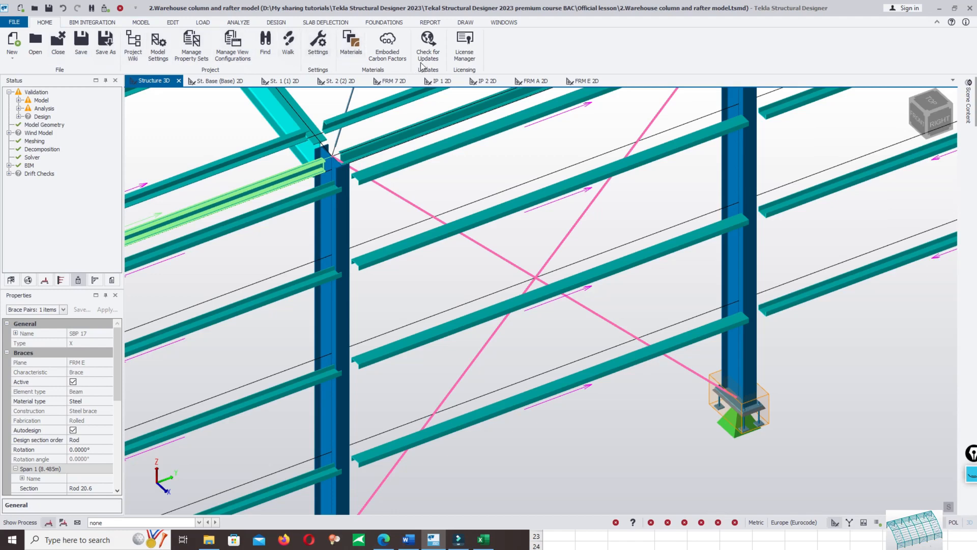
click(316, 45)
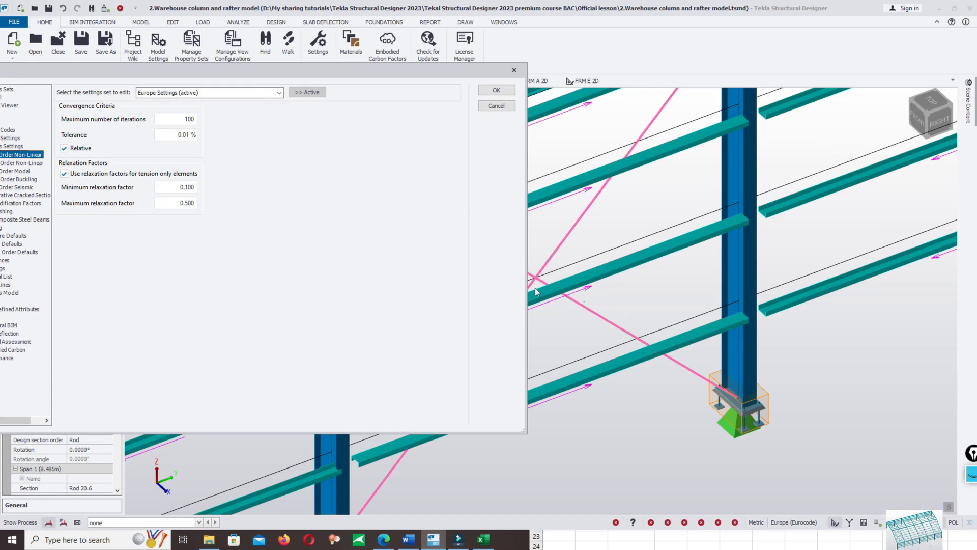
click(514, 70)
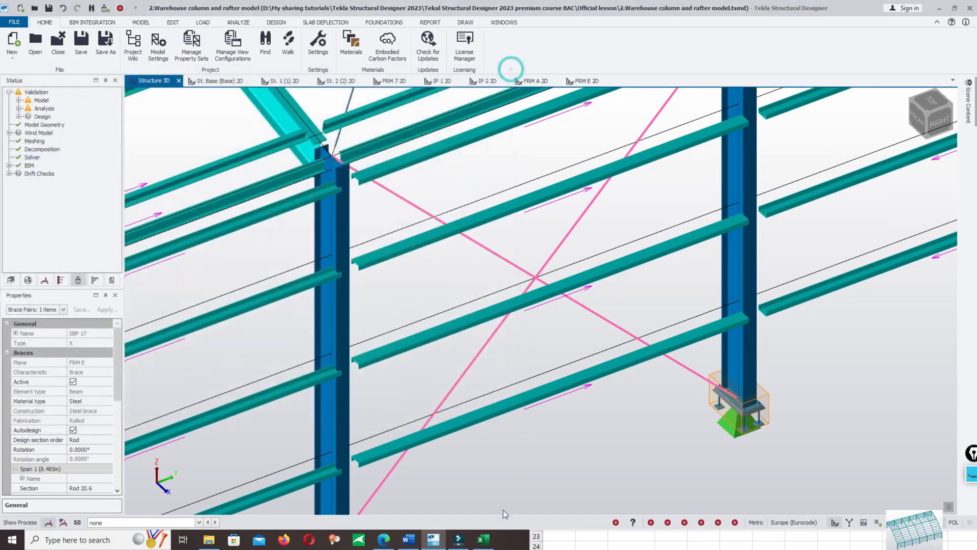
Switch back to the Excel workbook and check the steel grade in F6 against the tensile stress
mouse_move(483, 540)
click(487, 492)
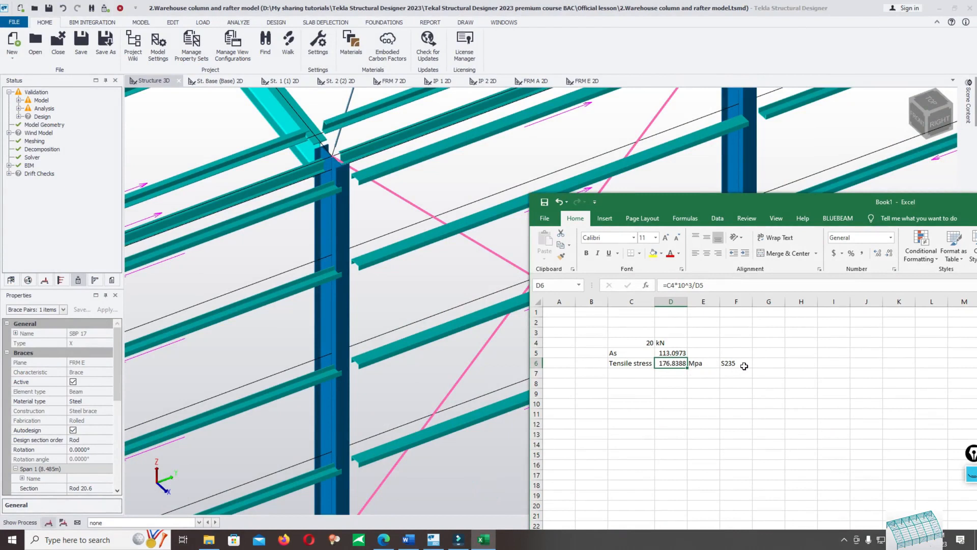
click(745, 365)
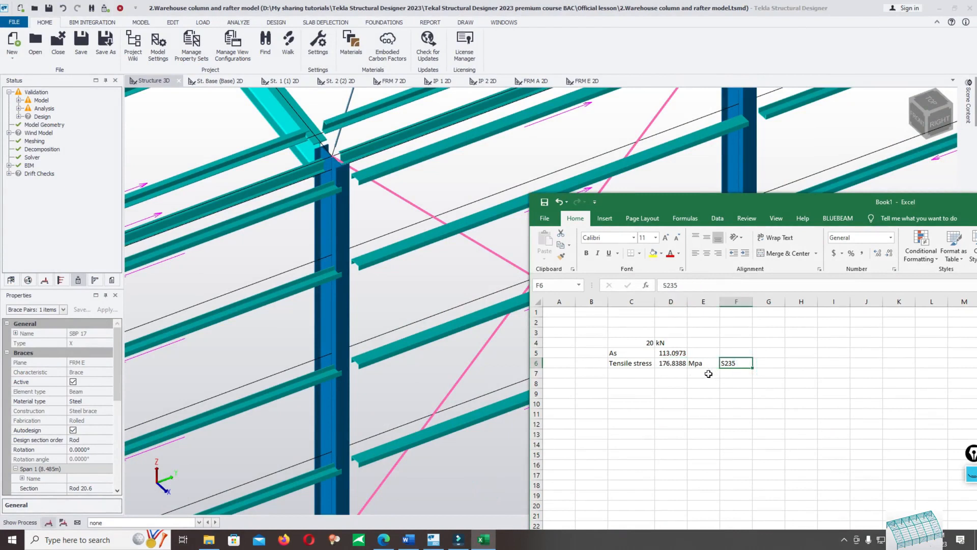
Return to Tekla Structural Designer, check the minimum and maximum relaxation factors in the analysis settings again, and close them
mouse_move(478, 245)
click(248, 57)
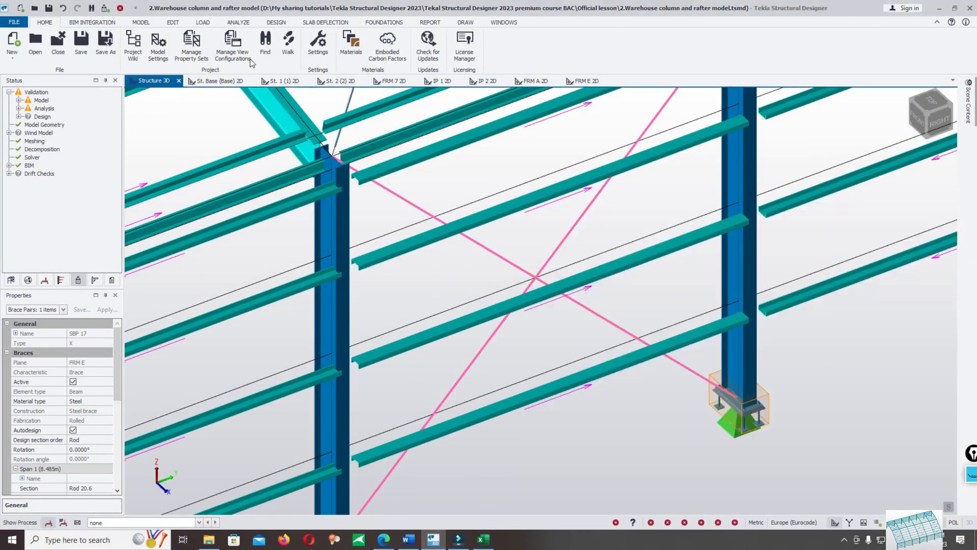
key(Escape)
key(Escape)
click(469, 239)
click(318, 41)
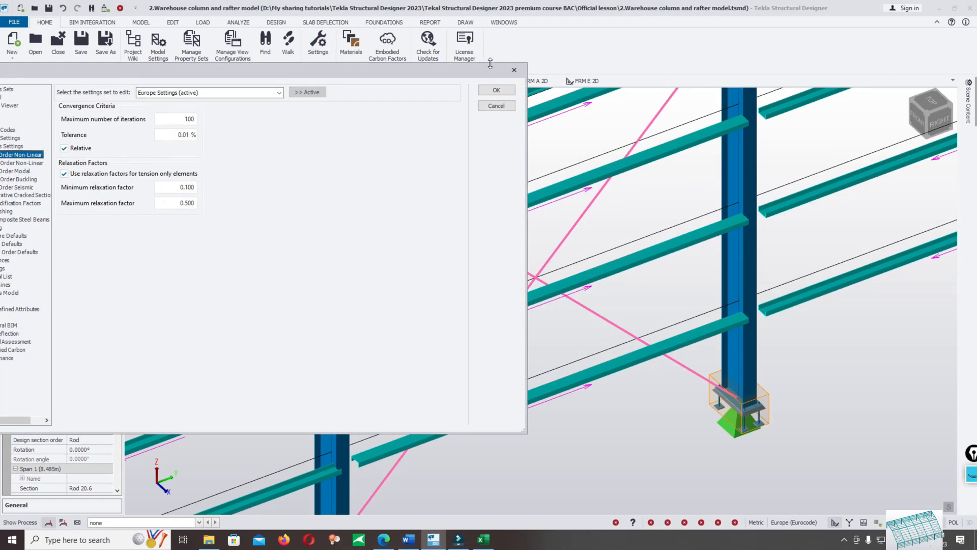
click(514, 70)
Bring the Excel workbook forward and review the Tensile stress label in C6 and its formula in D6
click(484, 539)
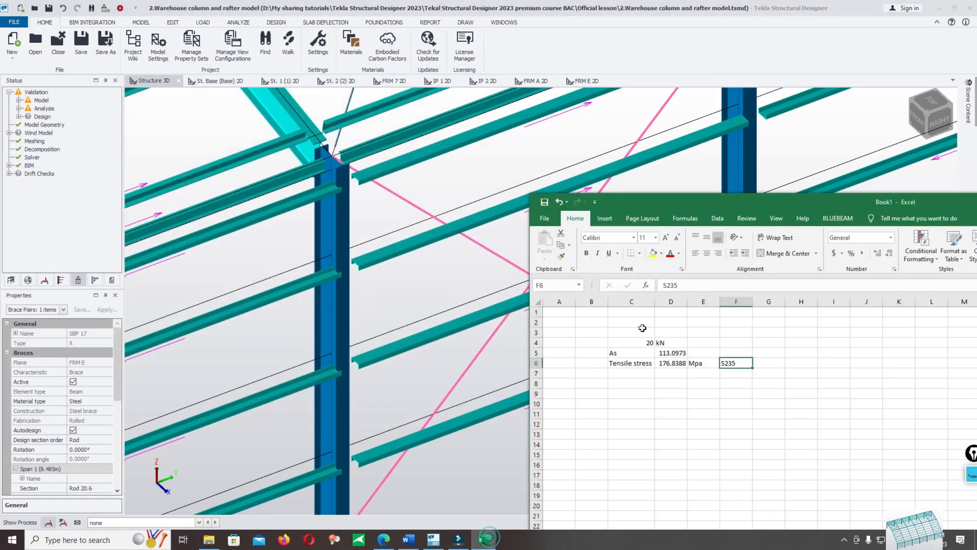
click(679, 364)
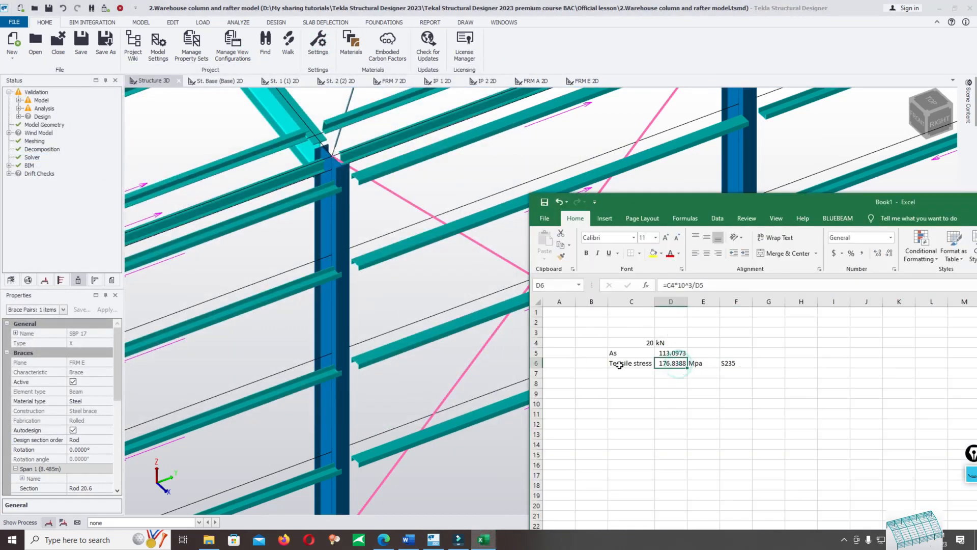
click(620, 365)
click(658, 367)
Go back to the structure model, clear the brace selection, and examine the rod bracing and the heavier end-bay bracing from several distances
click(438, 258)
scroll(511, 297, down, 6)
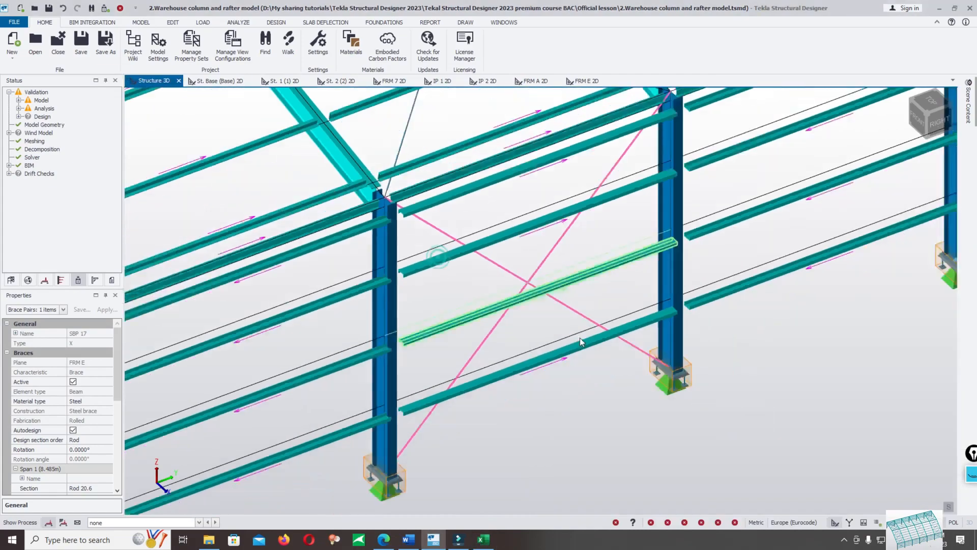
key(Escape)
mouse_move(631, 371)
right_down()
mouse_move(604, 426)
mouse_move(618, 364)
mouse_move(602, 429)
mouse_move(633, 387)
mouse_move(623, 357)
right_up()
scroll(619, 365, down, 2)
scroll(604, 383, up, 2)
scroll(620, 361, down, 3)
scroll(578, 335, up, 5)
scroll(662, 361, down, 5)
scroll(823, 392, up, 8)
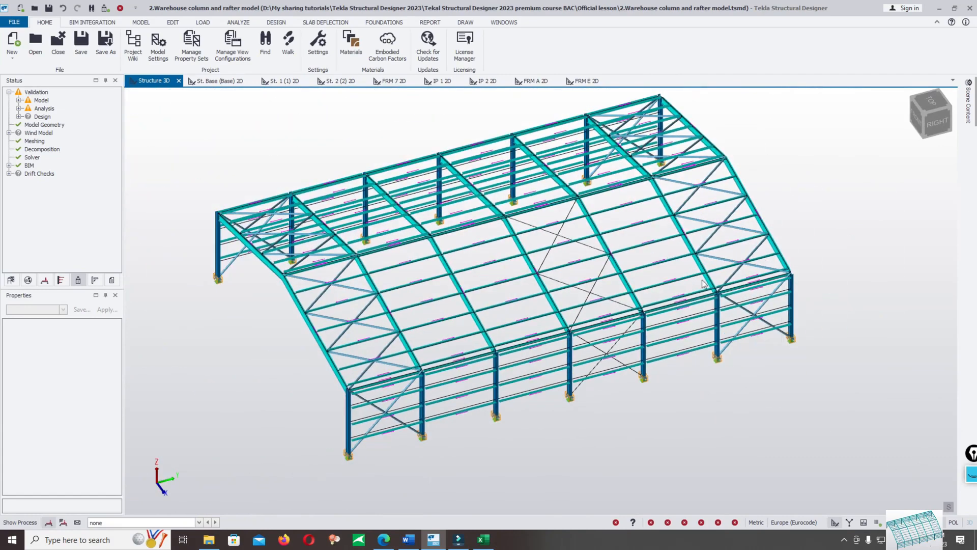
mouse_move(720, 392)
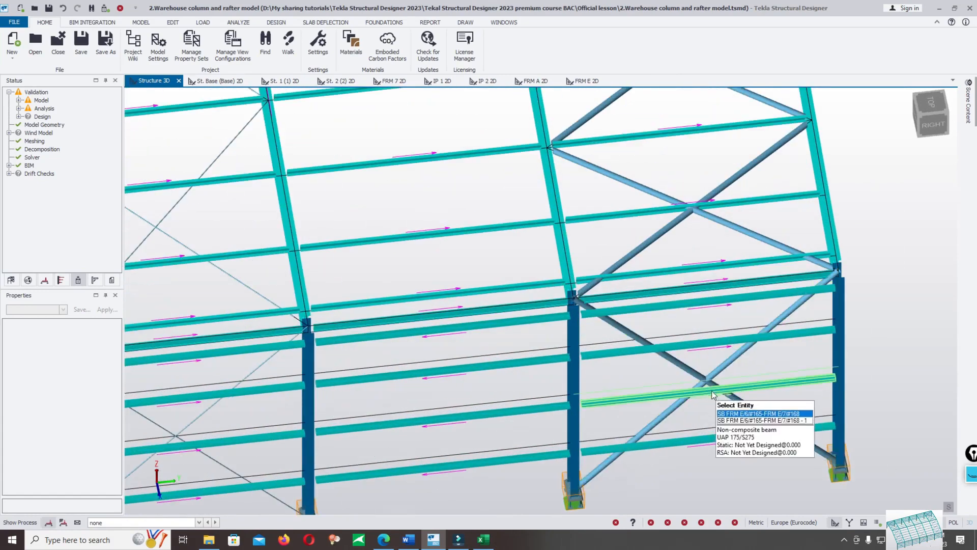
Select the lower X brace pair in the end bay of FRM E and examine its properties and crossing members
mouse_move(692, 375)
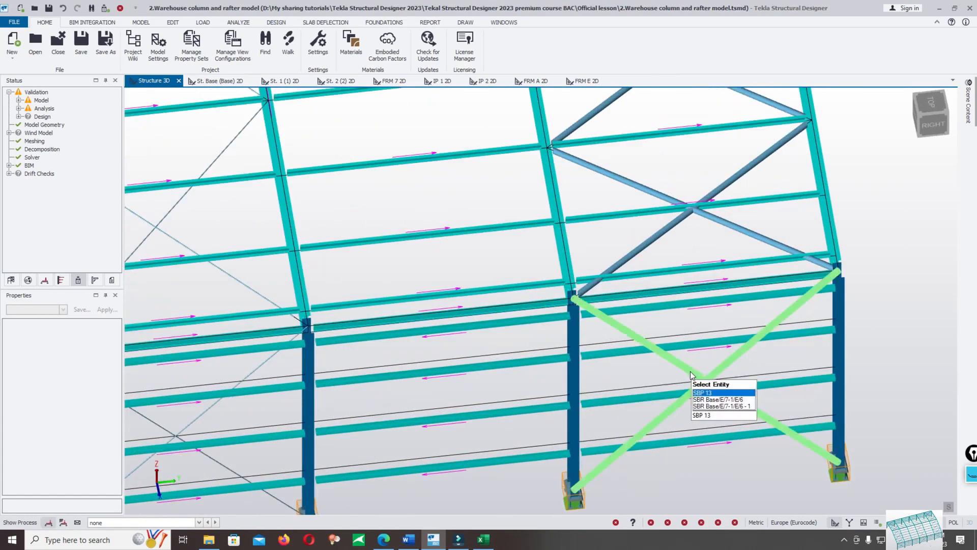
scroll(718, 359, down, 3)
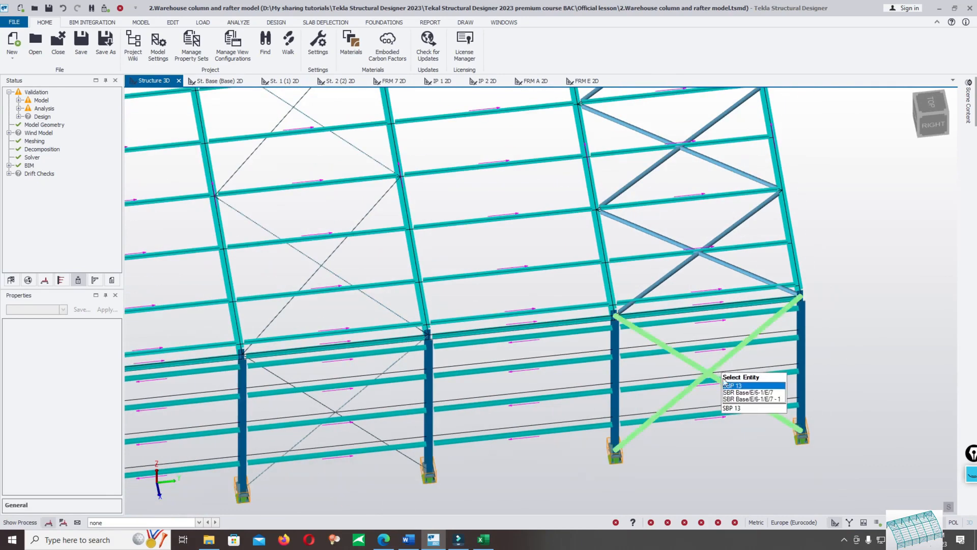
click(728, 385)
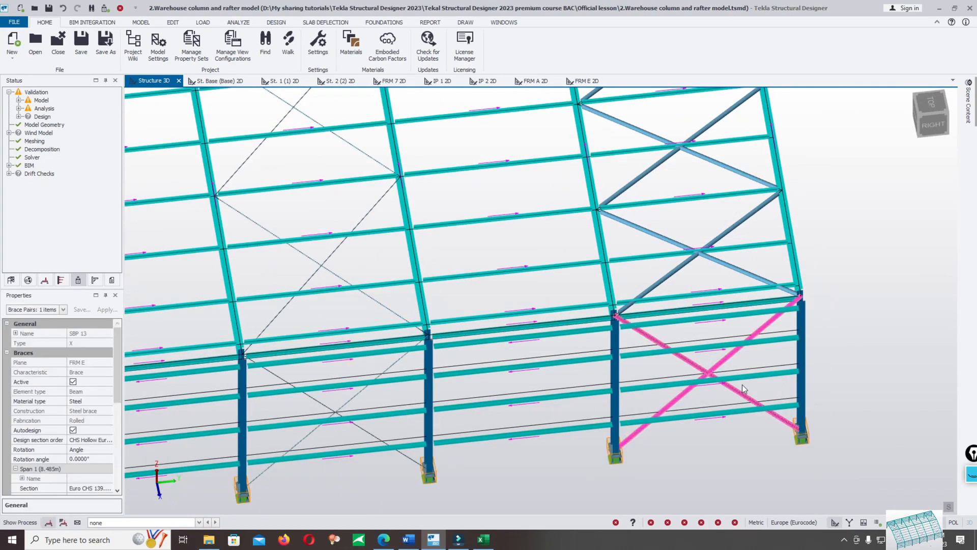
scroll(739, 361, up, 3)
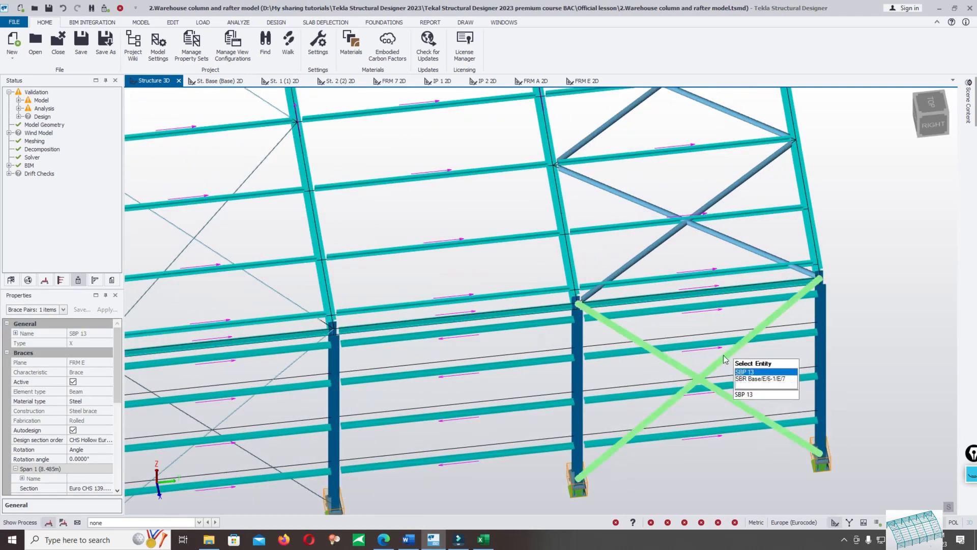
mouse_move(693, 376)
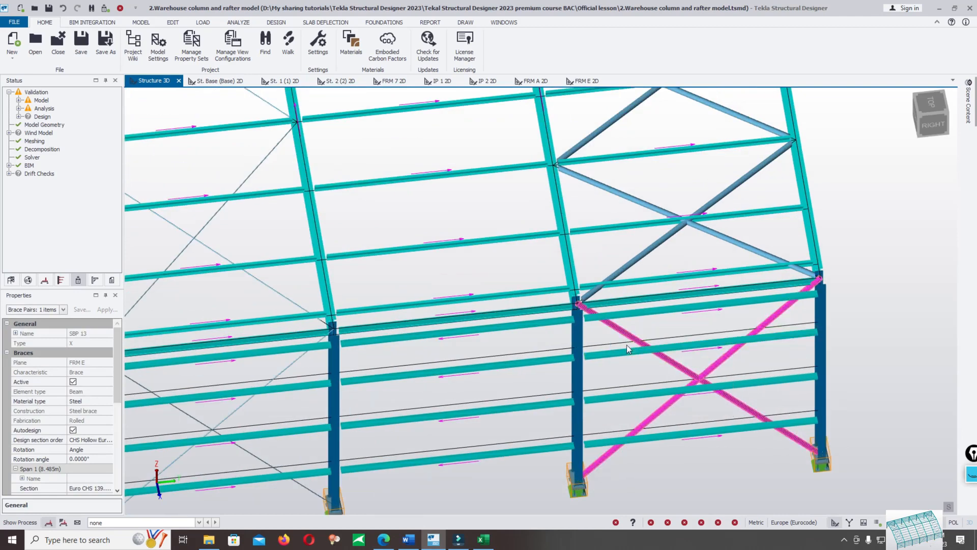
mouse_move(628, 345)
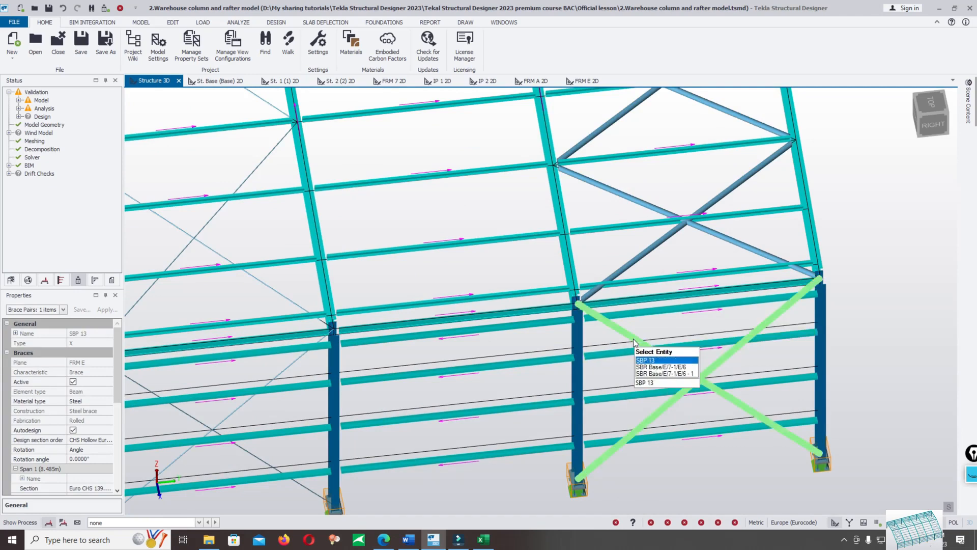
scroll(716, 361, up, 2)
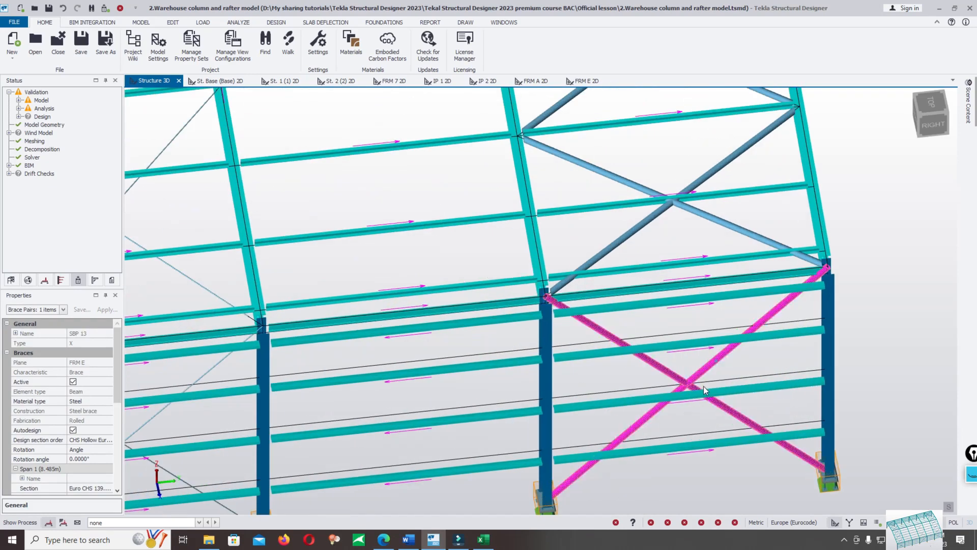
Clear the brace pair selection and review the bracing layout across the whole warehouse frame
scroll(718, 318, down, 3)
click(895, 240)
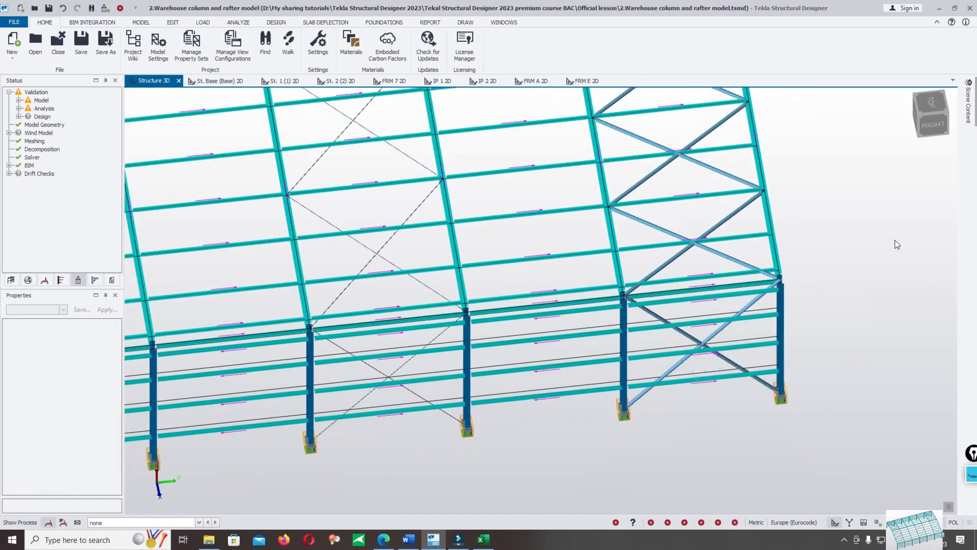
scroll(761, 351, down, 4)
right_drag(760, 401, 805, 370)
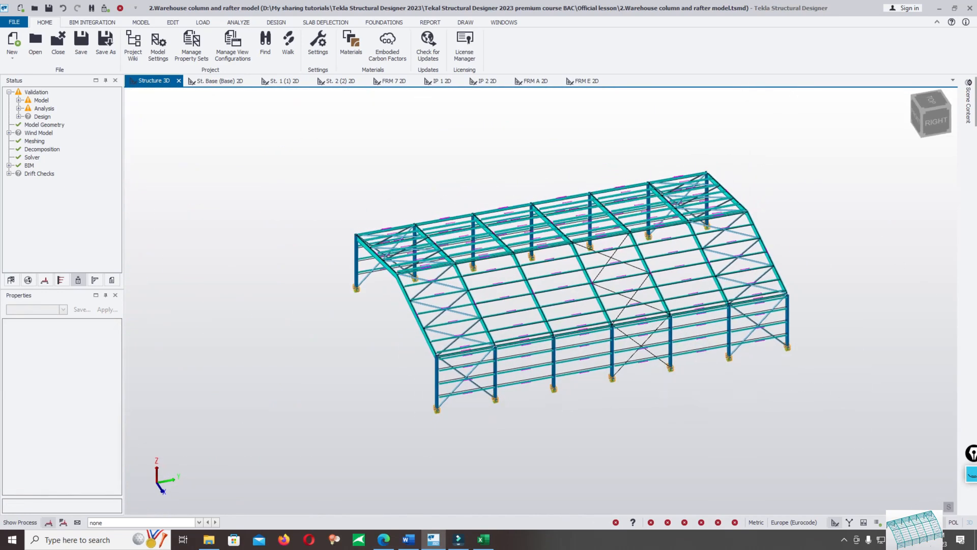
click(844, 540)
right_click(864, 498)
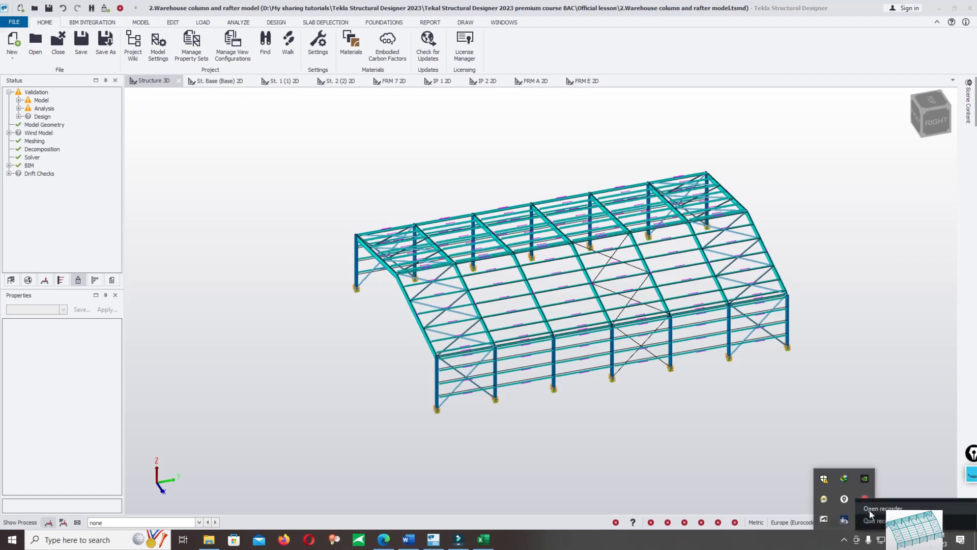
click(872, 519)
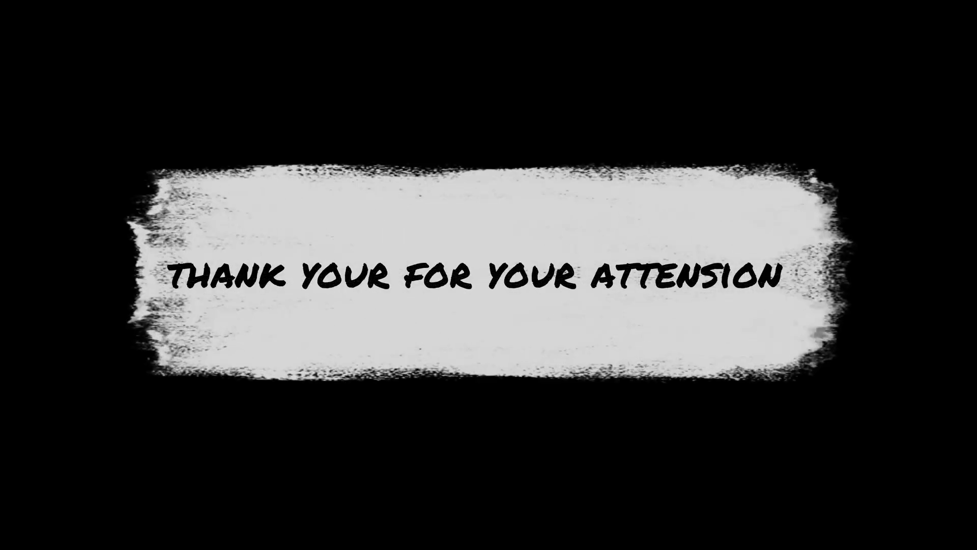